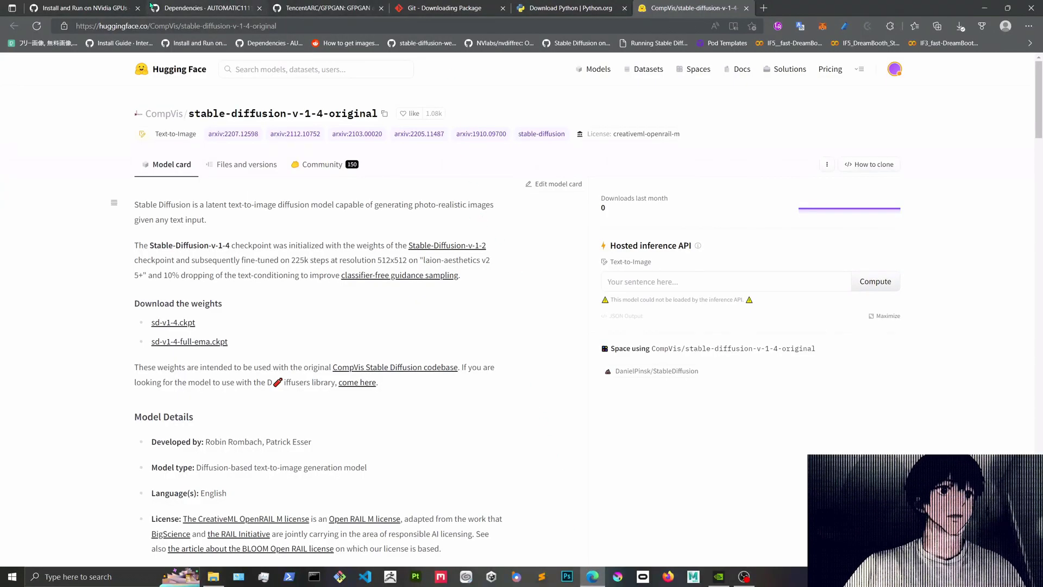
Step: Review the install guide, Dependencies, Git and Python pages, then download sd-v1-4.ckpt from Hugging Face
click(82, 8)
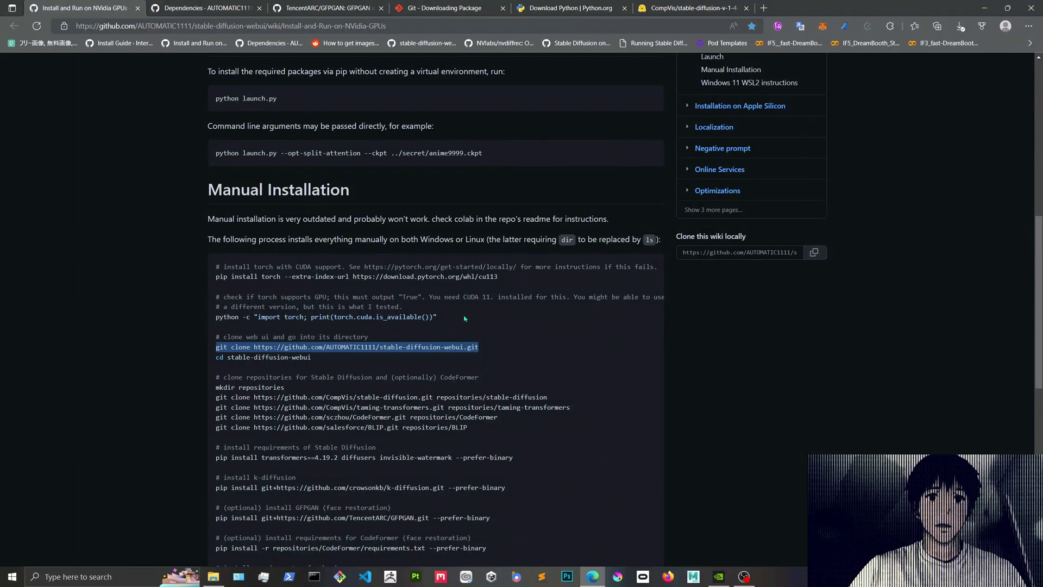
click(199, 7)
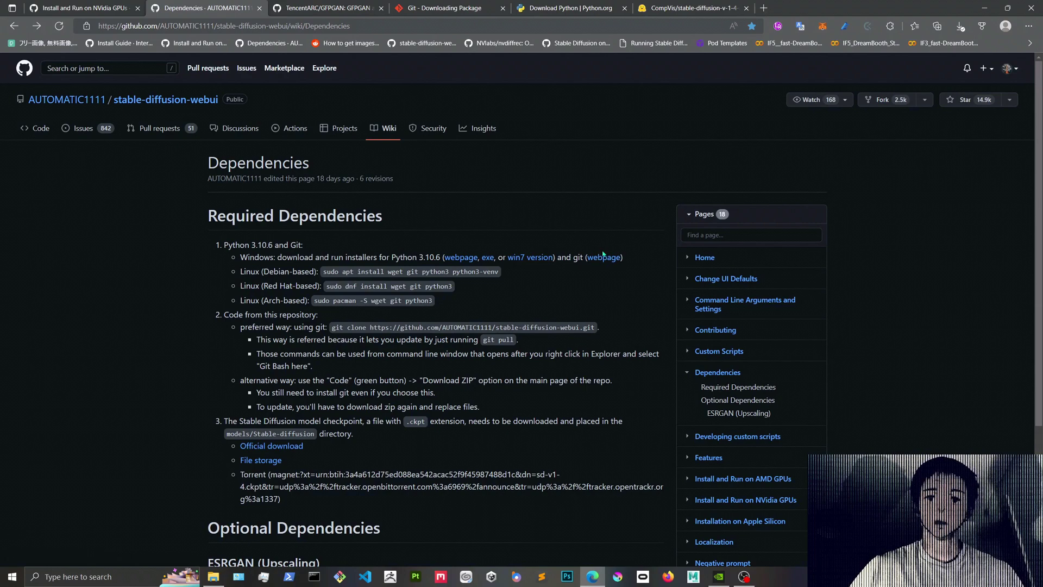
click(437, 10)
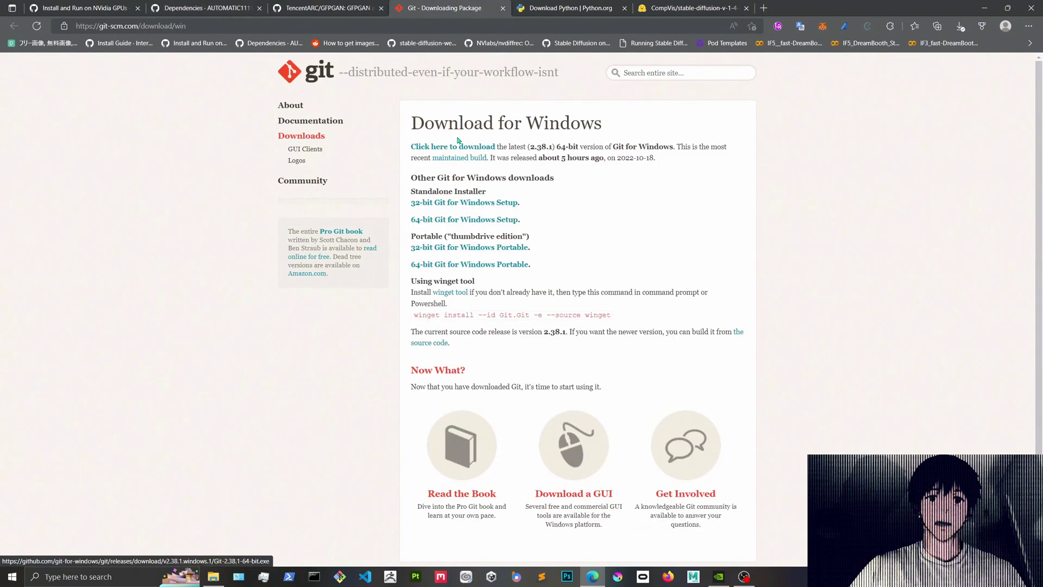
click(569, 15)
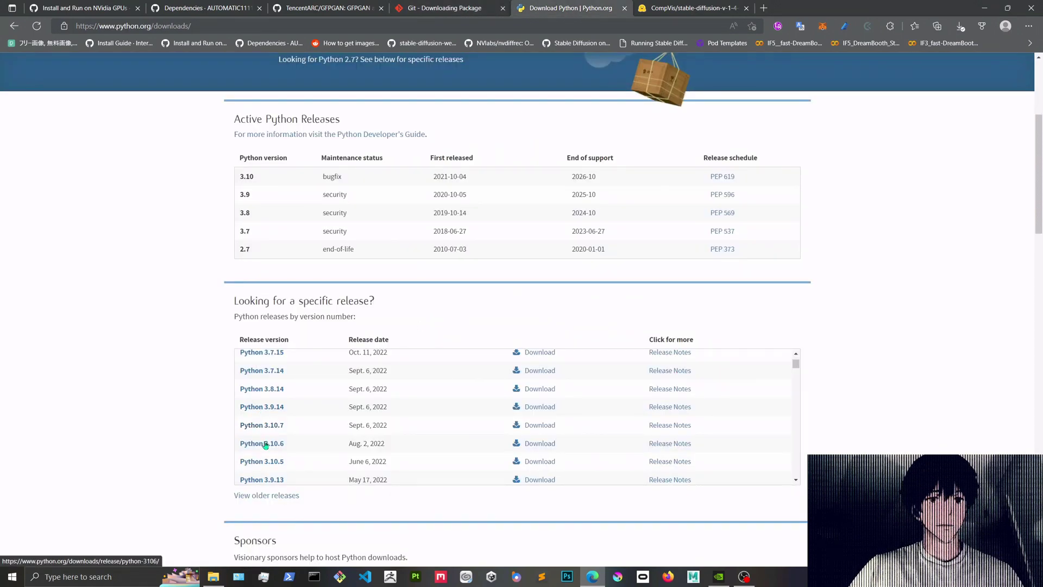
click(662, 10)
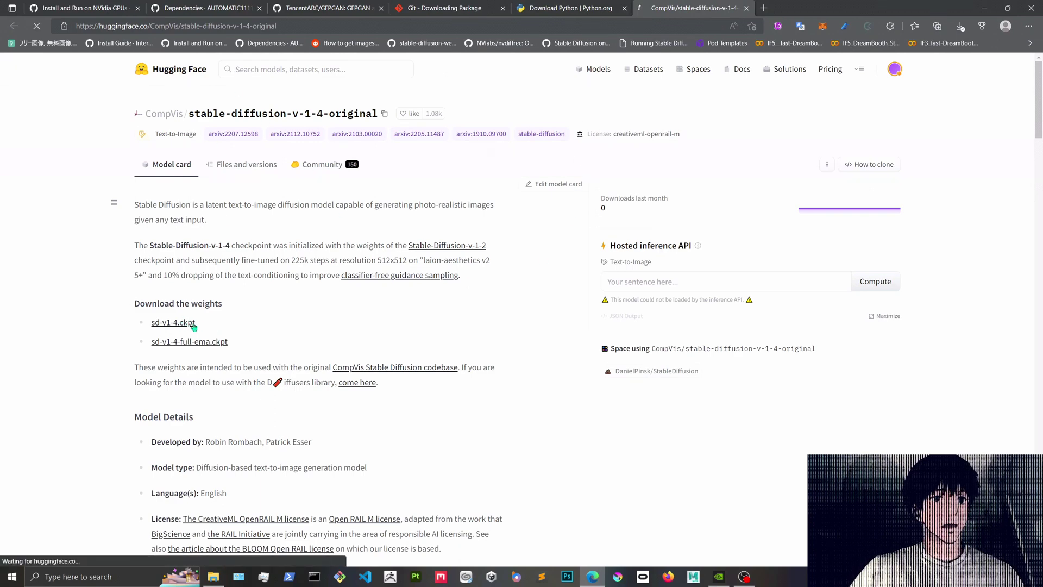
click(193, 326)
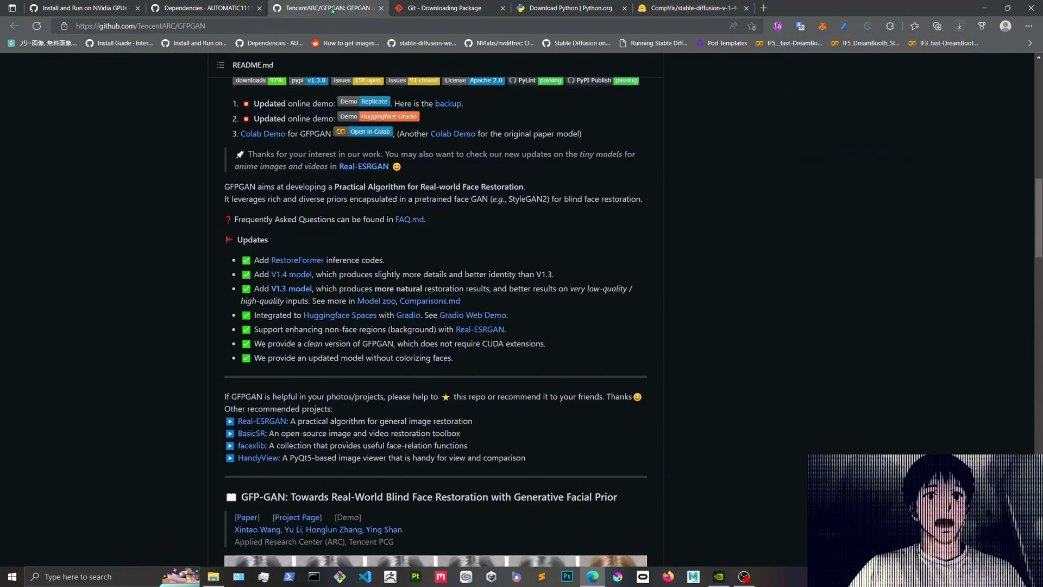
Step: Download the GFPGAN V1.4 model and open the 4xESRGAN MEGA page from the Model Database
click(334, 9)
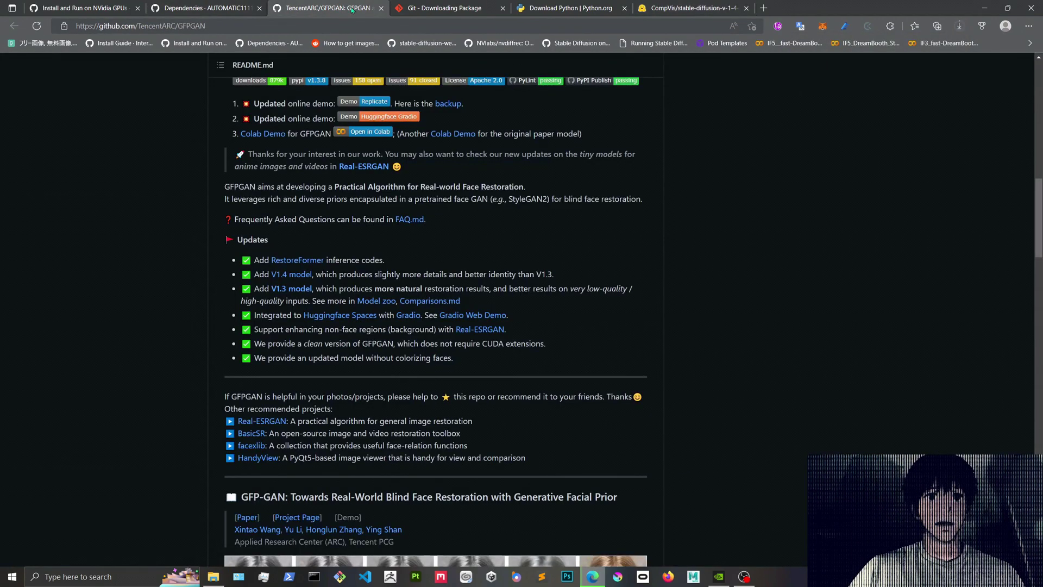
click(300, 277)
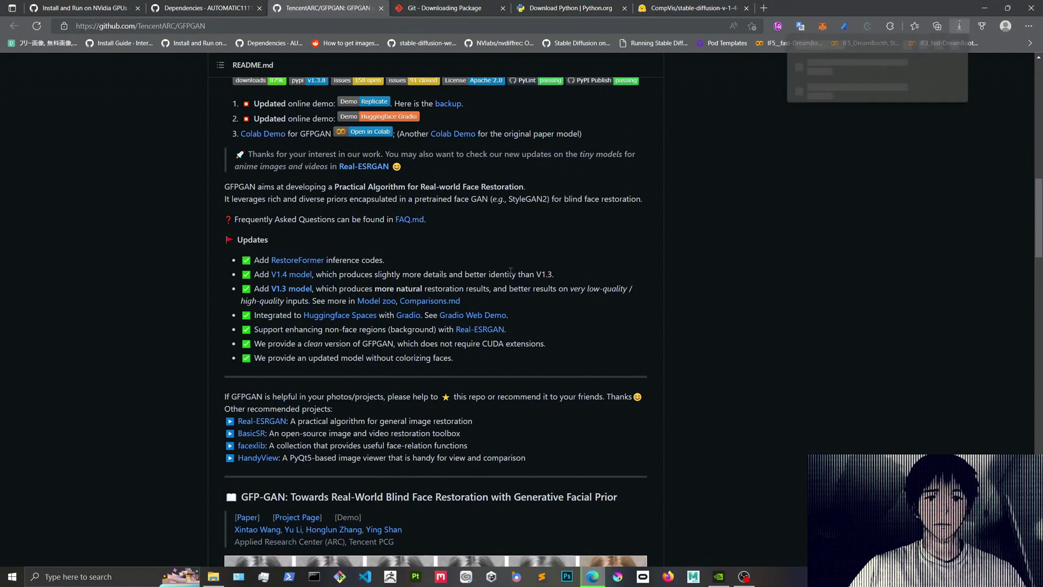
click(217, 7)
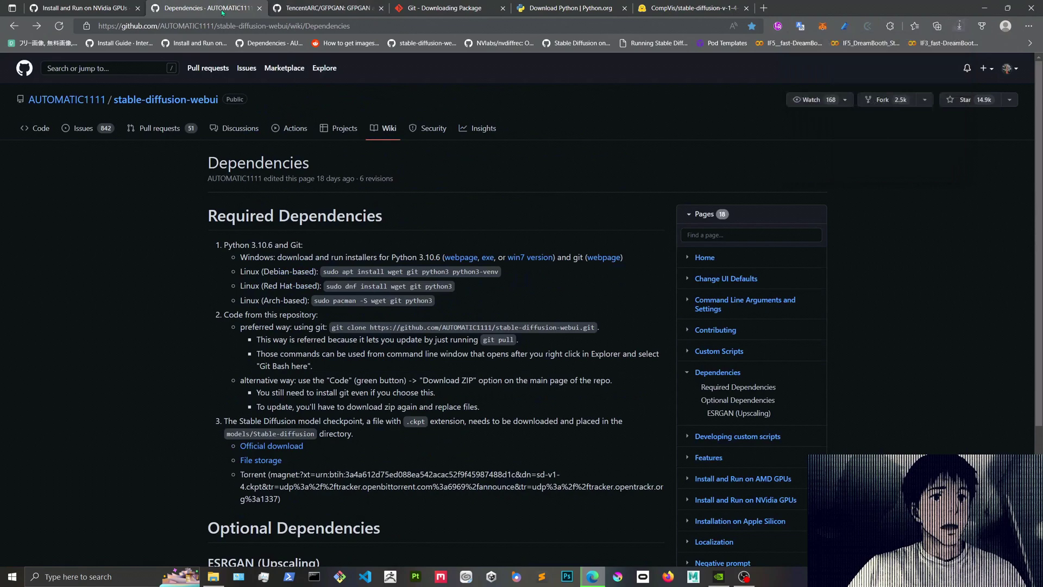
scroll(394, 381, down, 4)
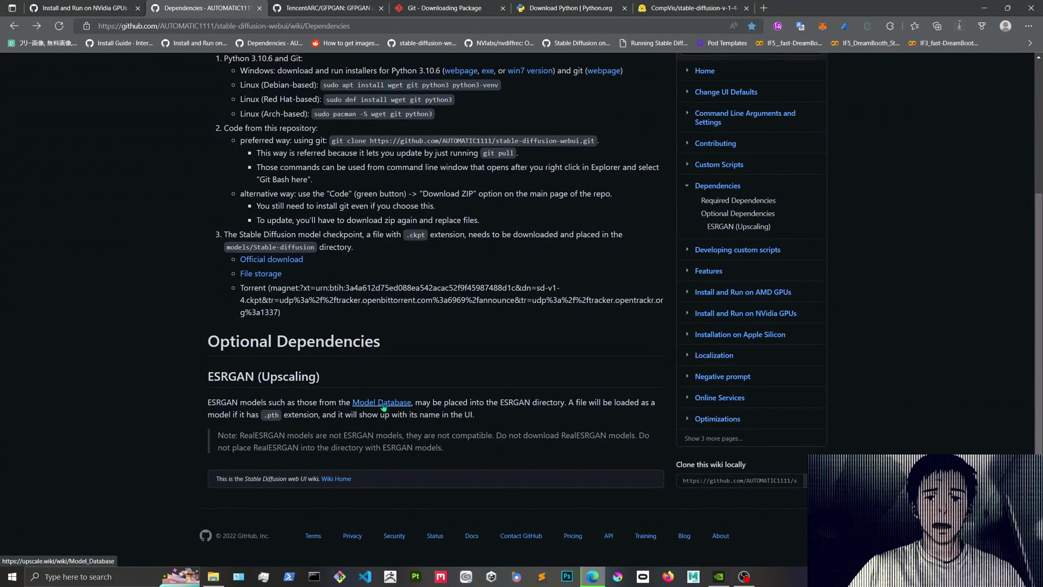
click(383, 407)
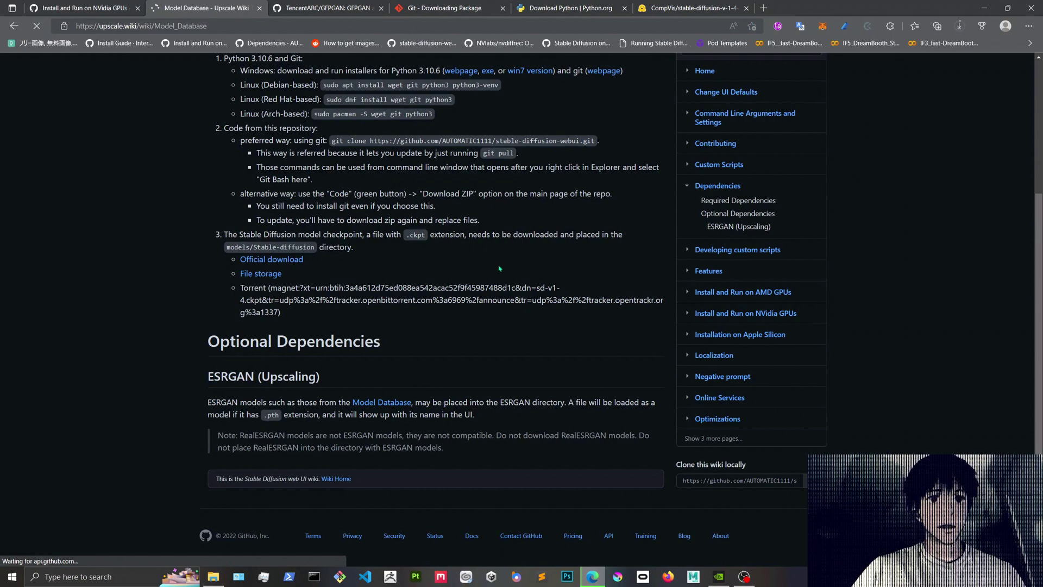
scroll(364, 234, down, 5)
scroll(350, 251, down, 10)
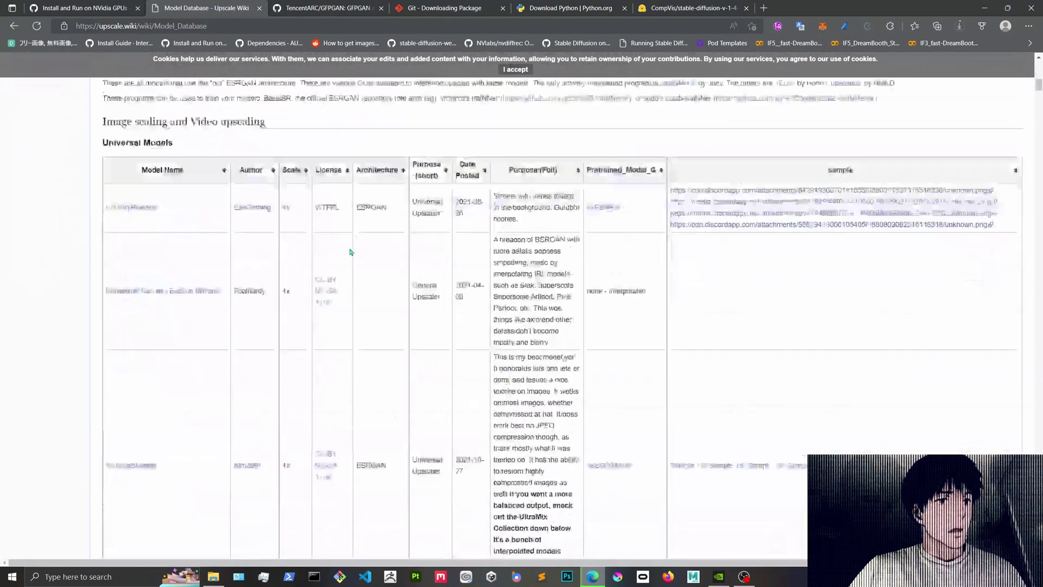
scroll(350, 251, down, 2)
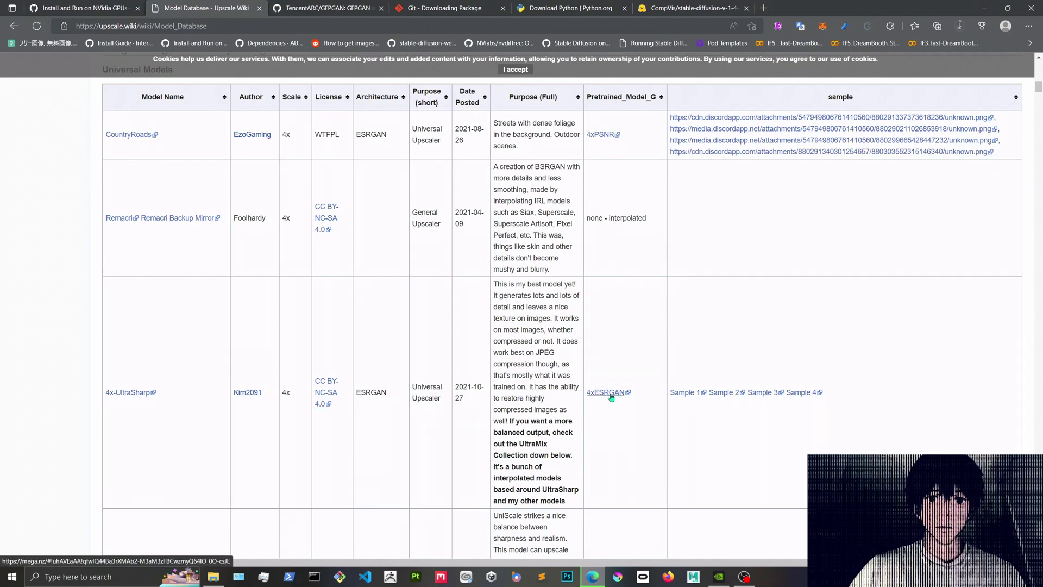
click(608, 393)
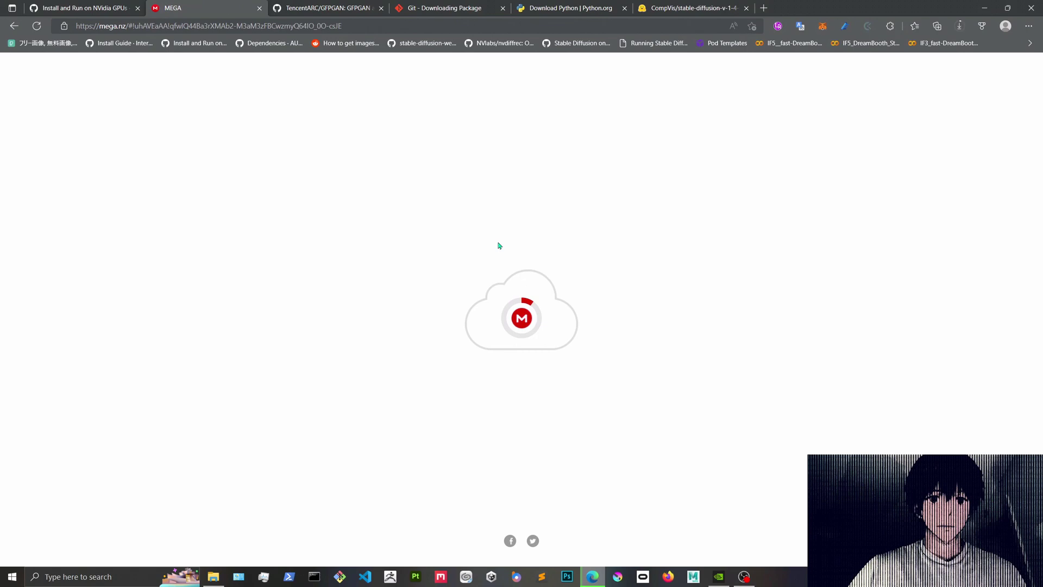
Step: Copy the stable-diffusion-webui git clone command from the NVidia install guide
click(100, 10)
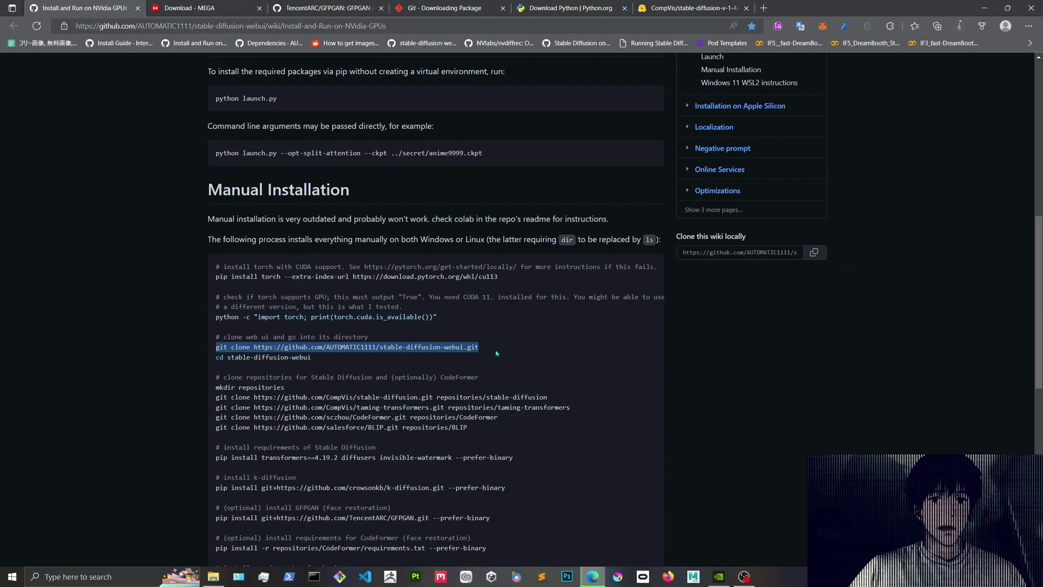
right_click(459, 349)
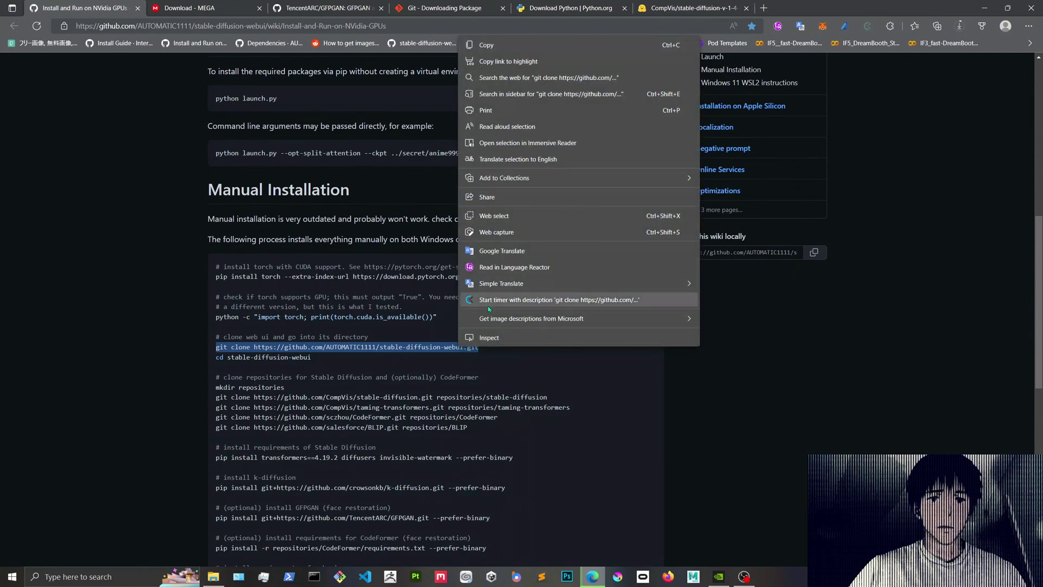
click(486, 45)
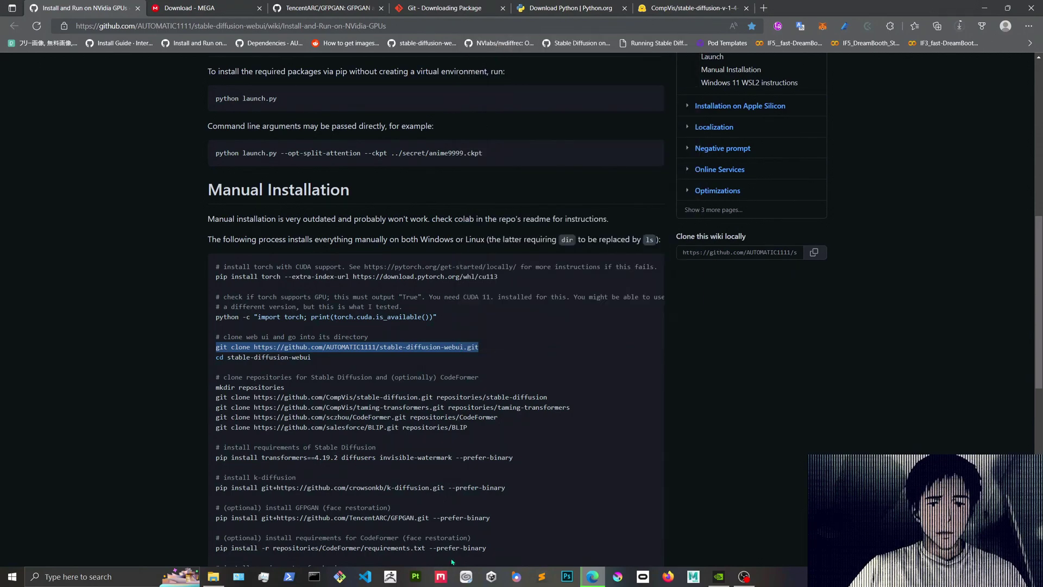
click(212, 576)
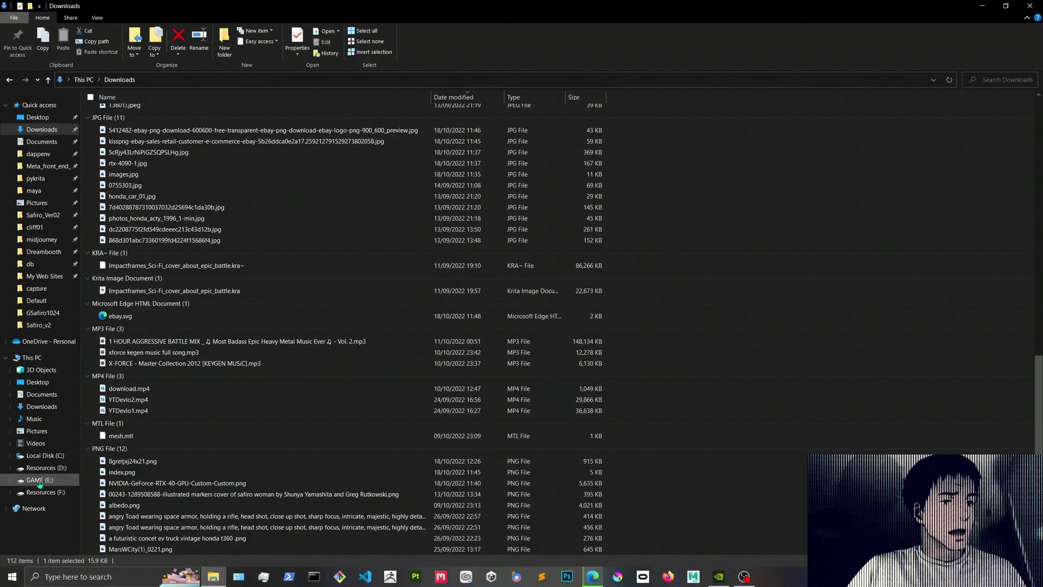
mouse_move(44, 455)
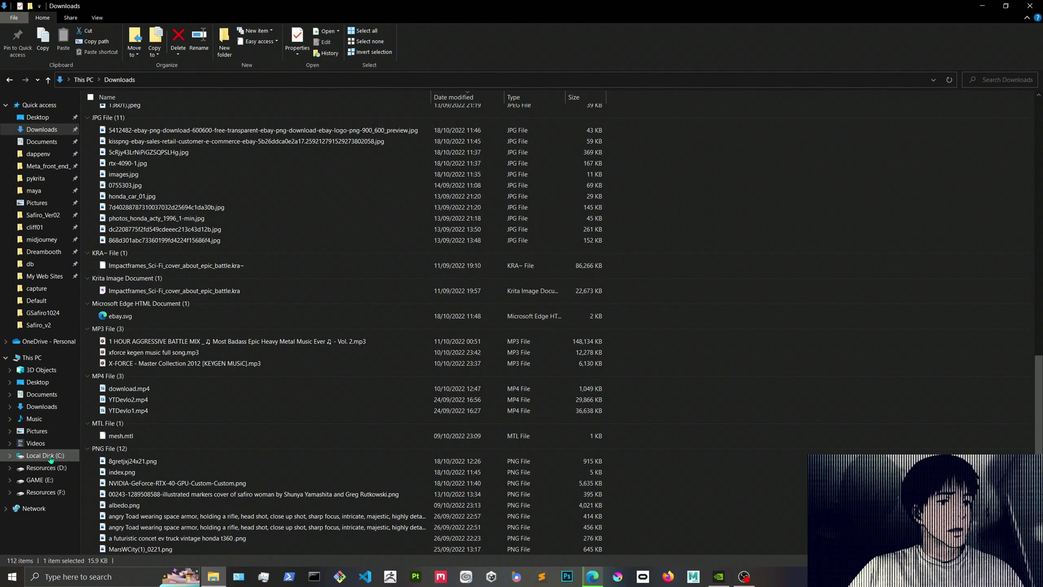
Step: Make a new folder called SD at the root of GAME (E:) and open it
click(48, 480)
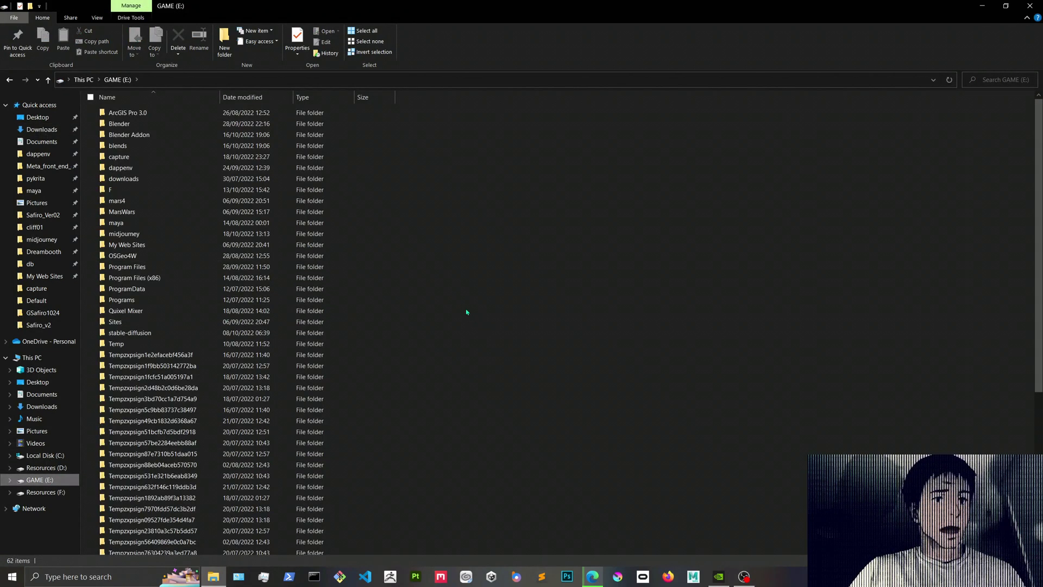
right_click(433, 262)
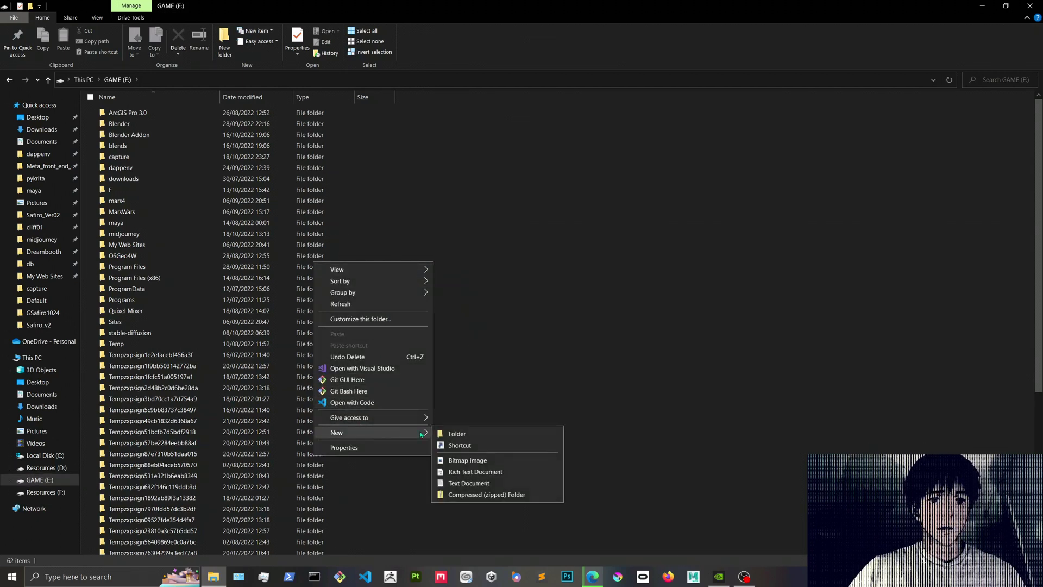
click(447, 433)
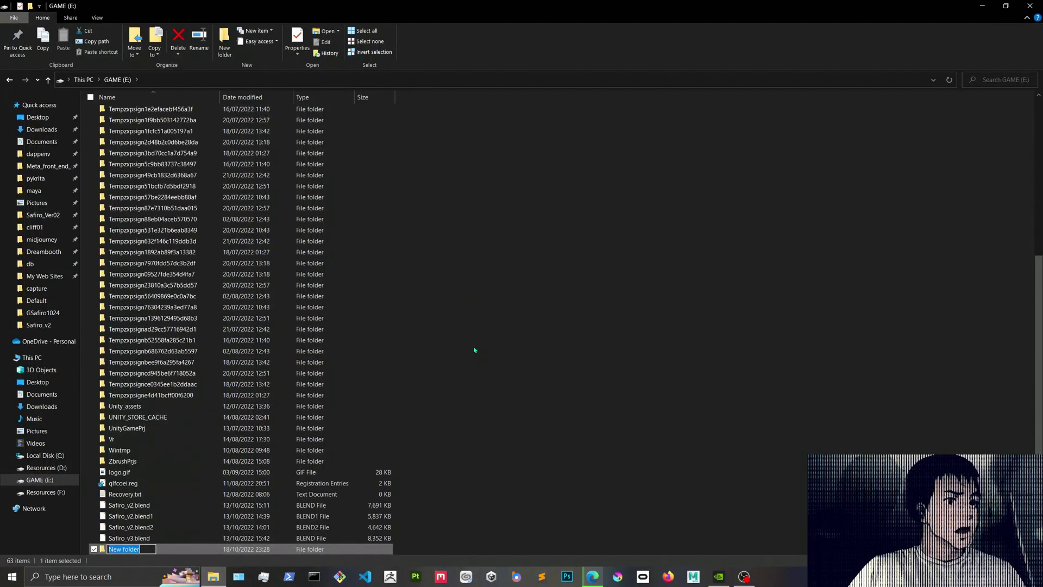
text(SD)
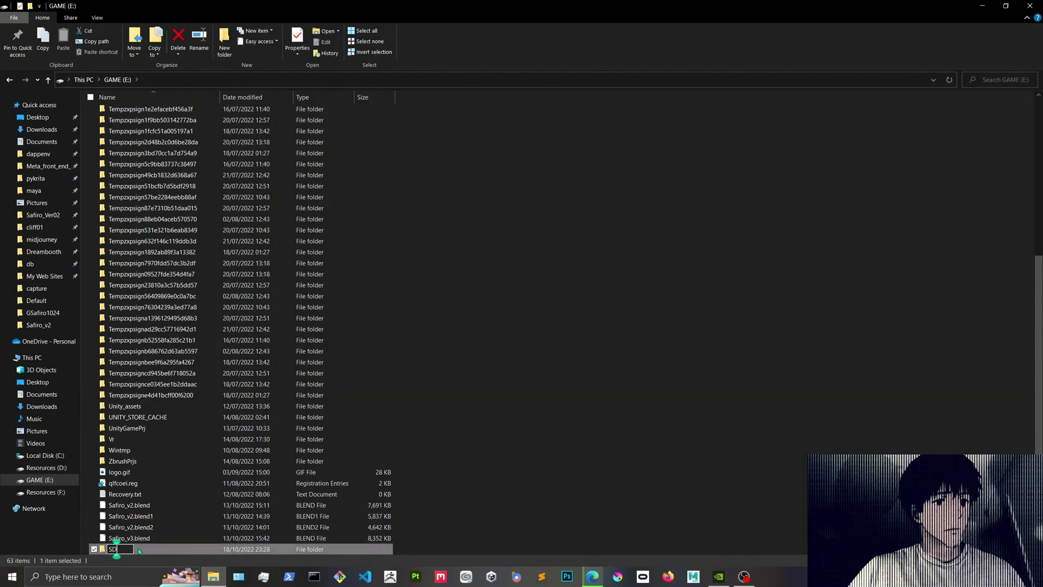
double_click(138, 549)
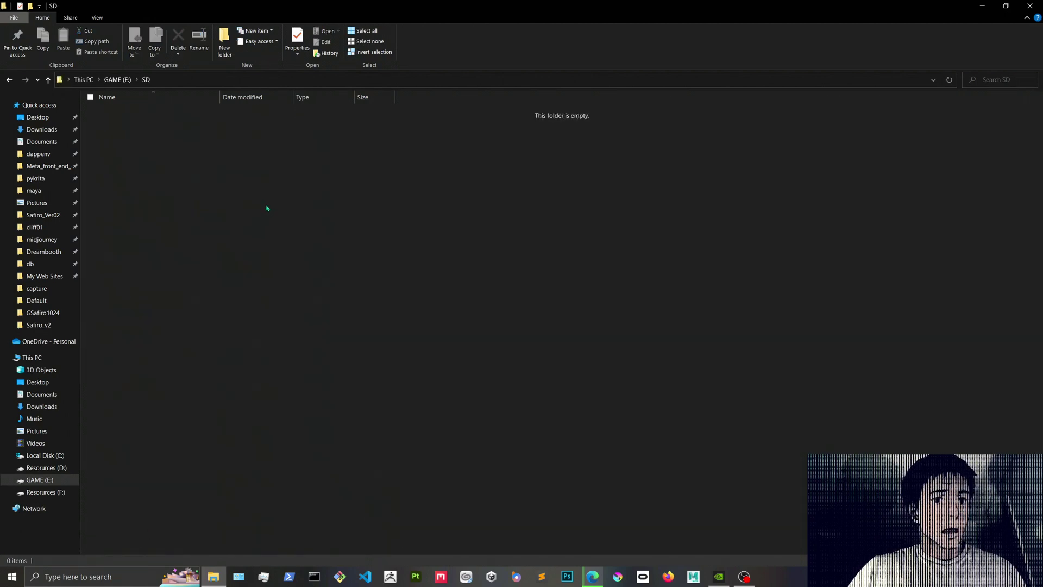
right_click(183, 160)
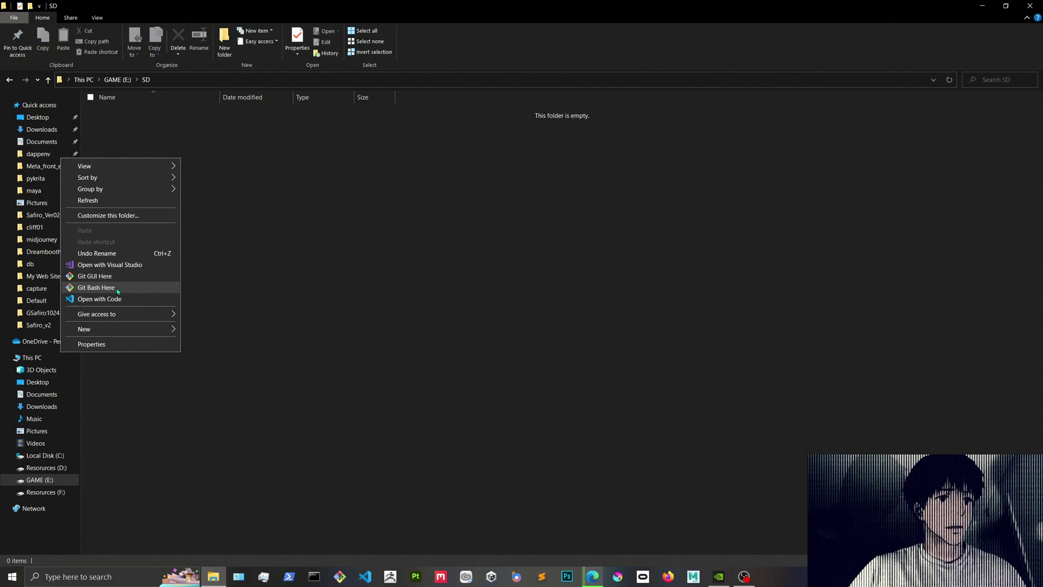
click(118, 291)
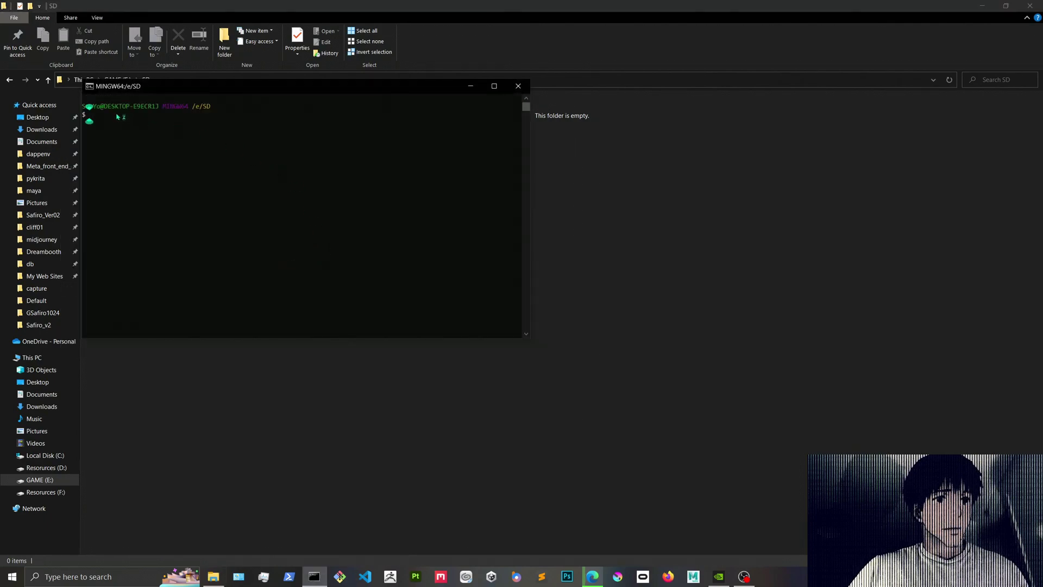
text(git clone https://github.com/AUTOMATIC1111/stable-diffusion-webui.git)
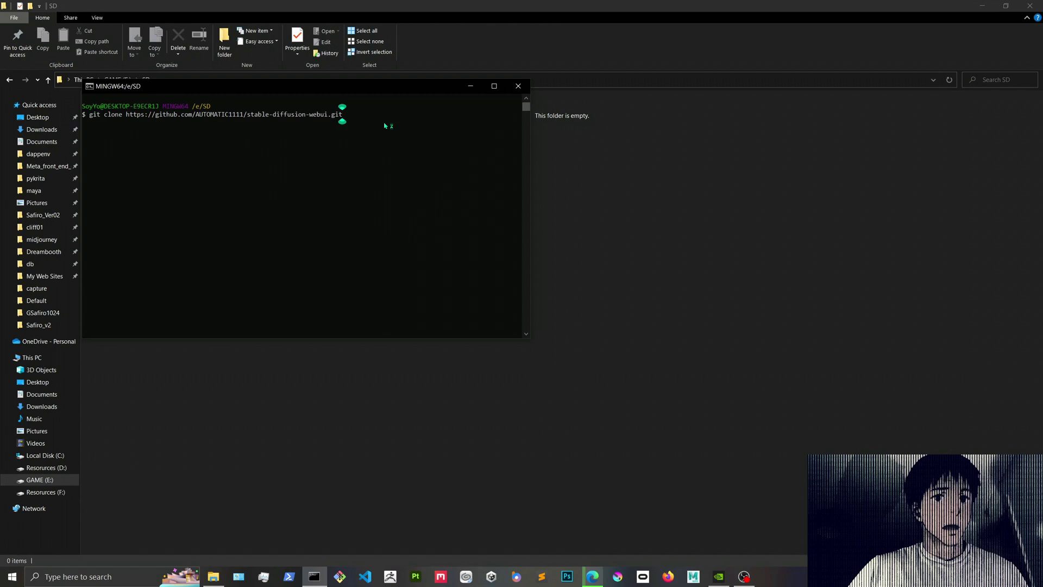
key(Return)
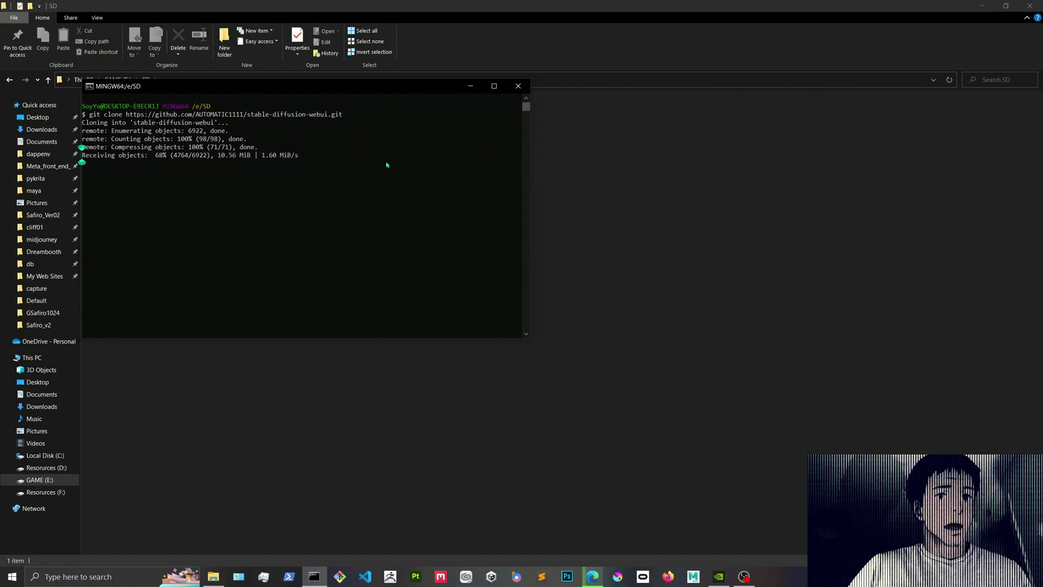
Step: Open the cloned stable-diffusion-webui folder and run webui-user.bat for the first launch
click(628, 181)
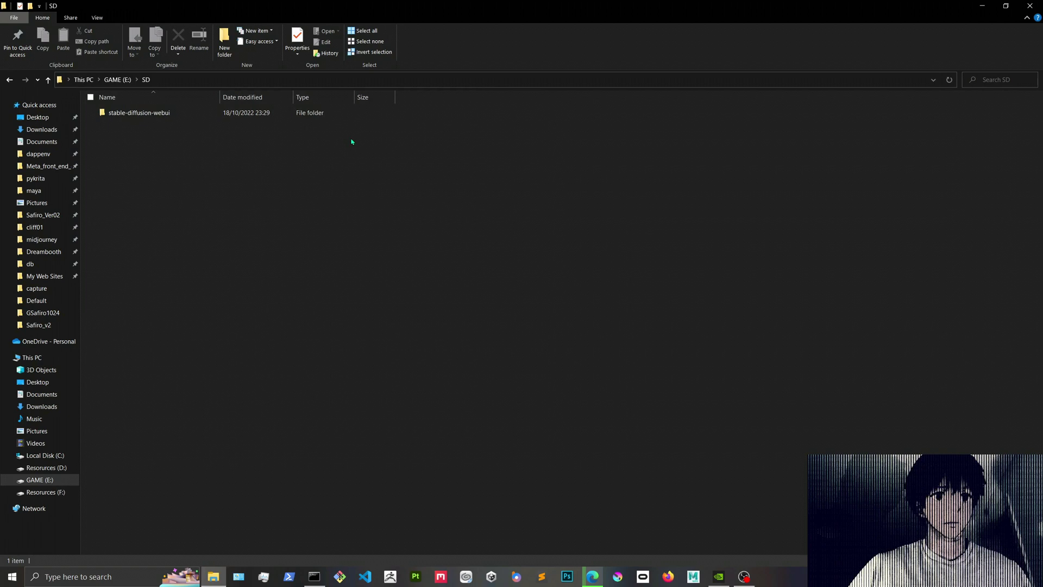
double_click(153, 112)
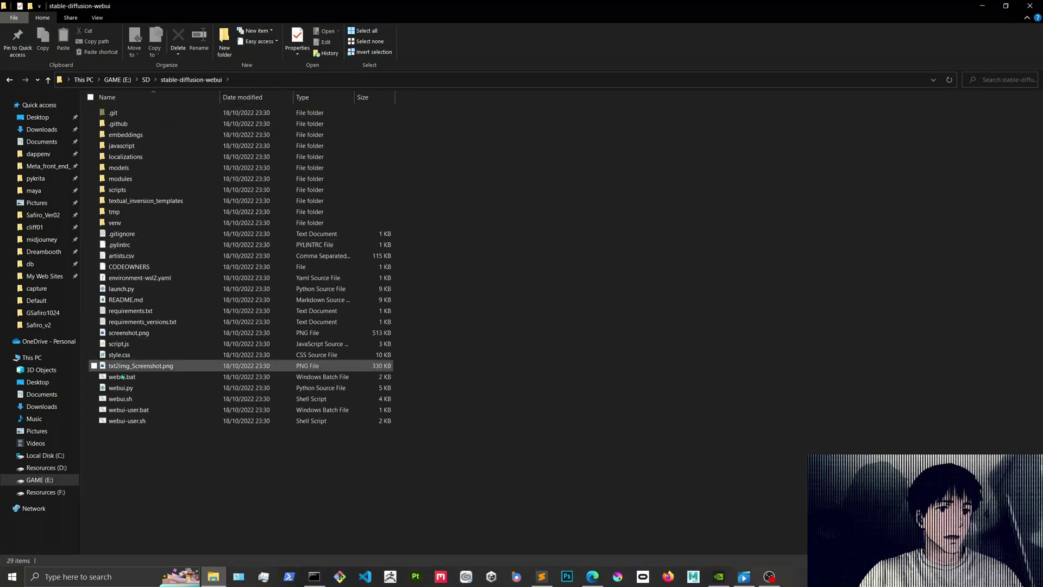
double_click(143, 411)
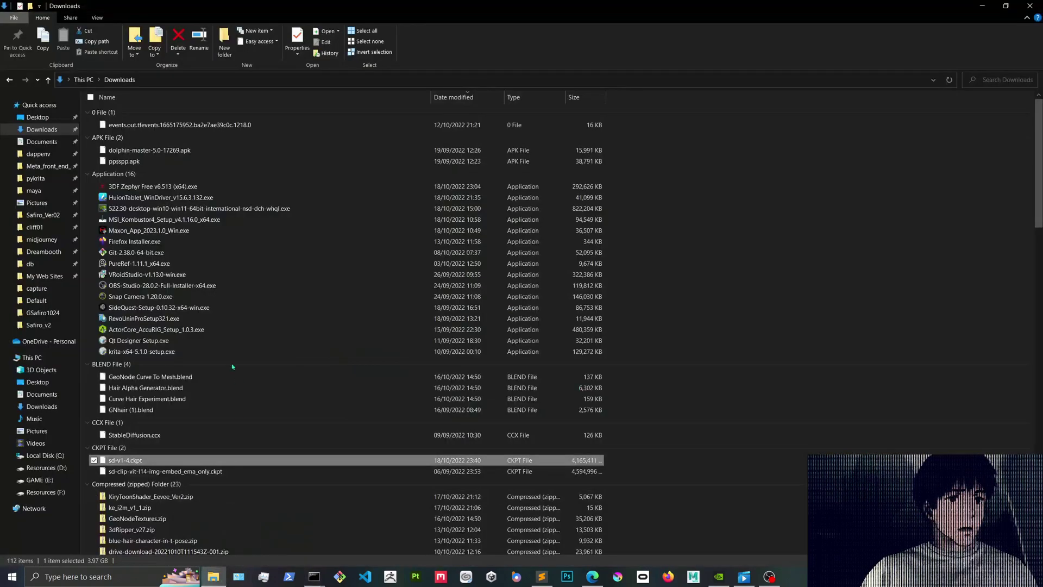
Step: Cut sd-v1-4.ckpt from Downloads and paste it into E:\SD\stable-diffusion-webui\models\Stable-diffusion
right_click(150, 463)
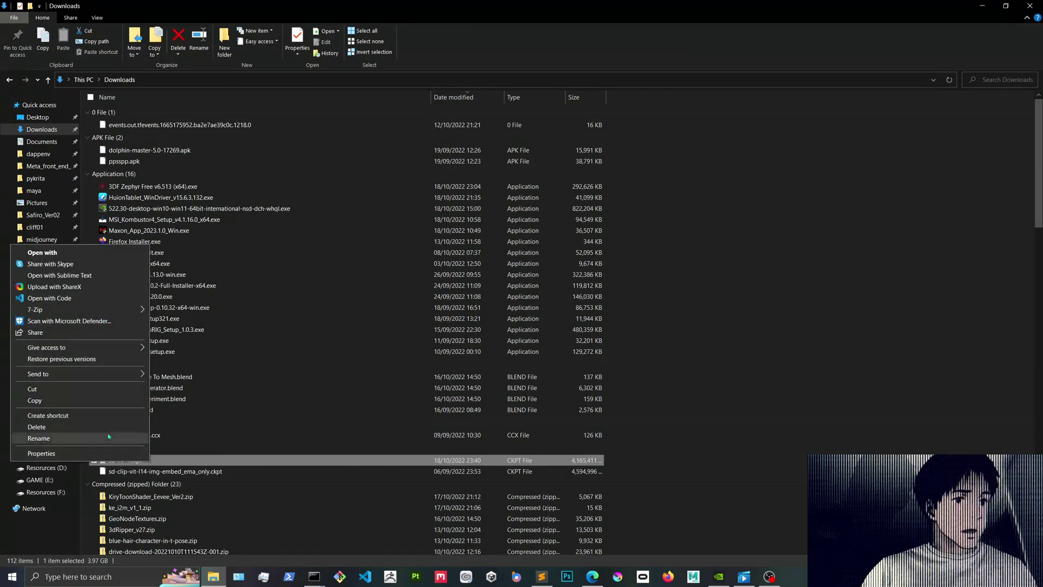
click(64, 391)
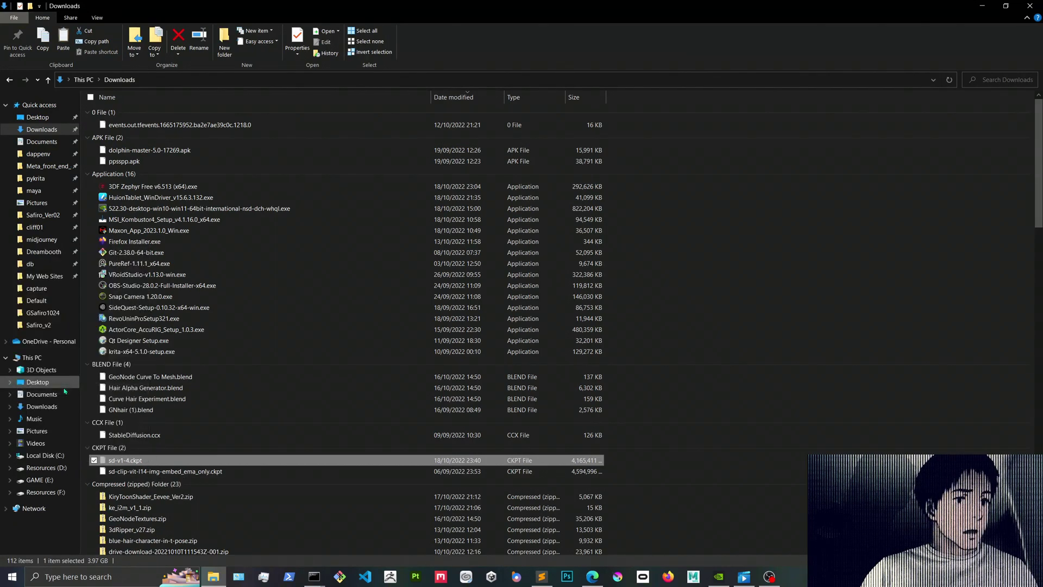
click(51, 483)
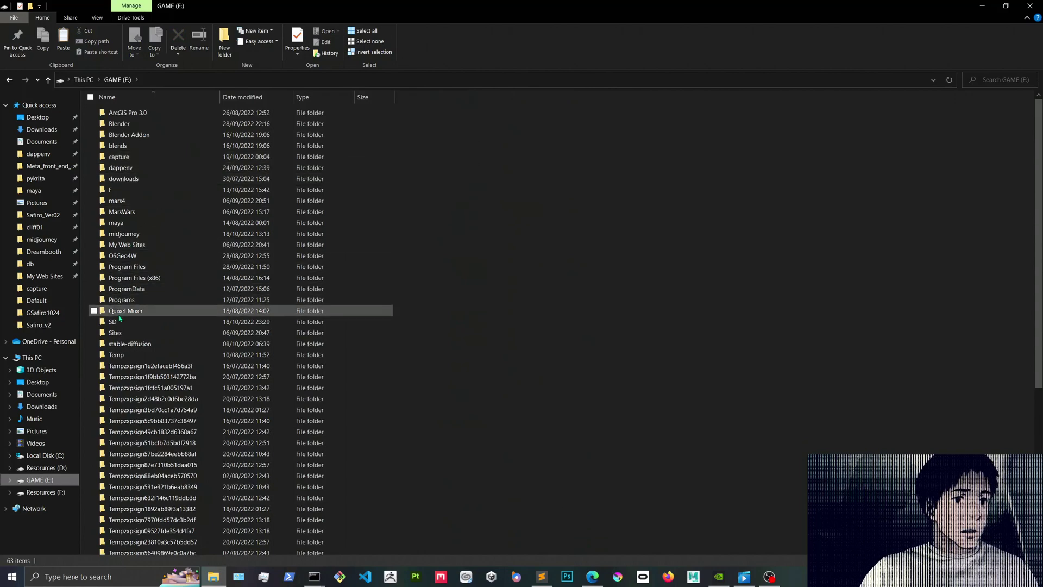
click(115, 322)
double_click(115, 324)
double_click(163, 112)
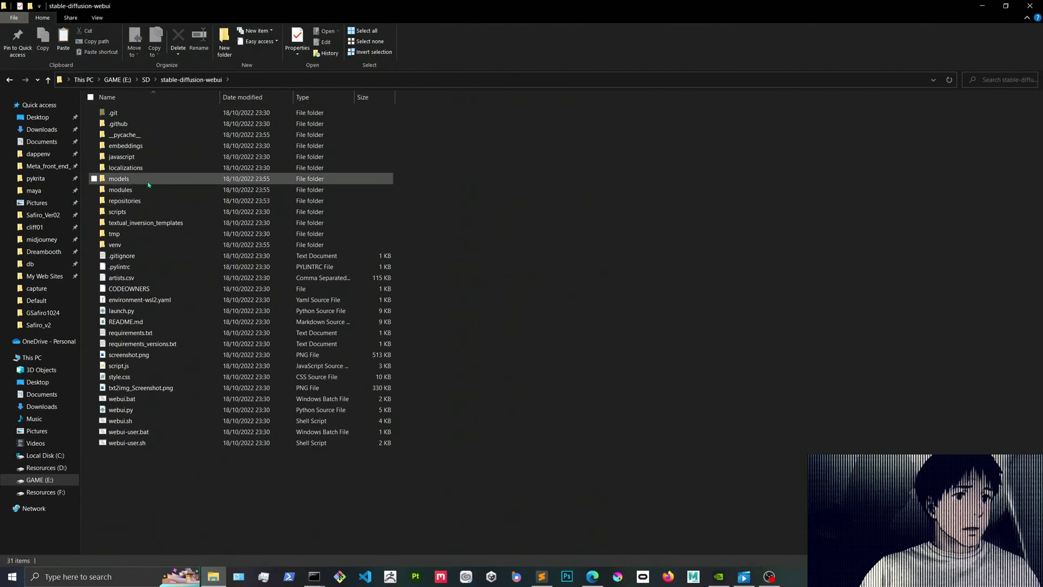
double_click(148, 179)
right_click(189, 235)
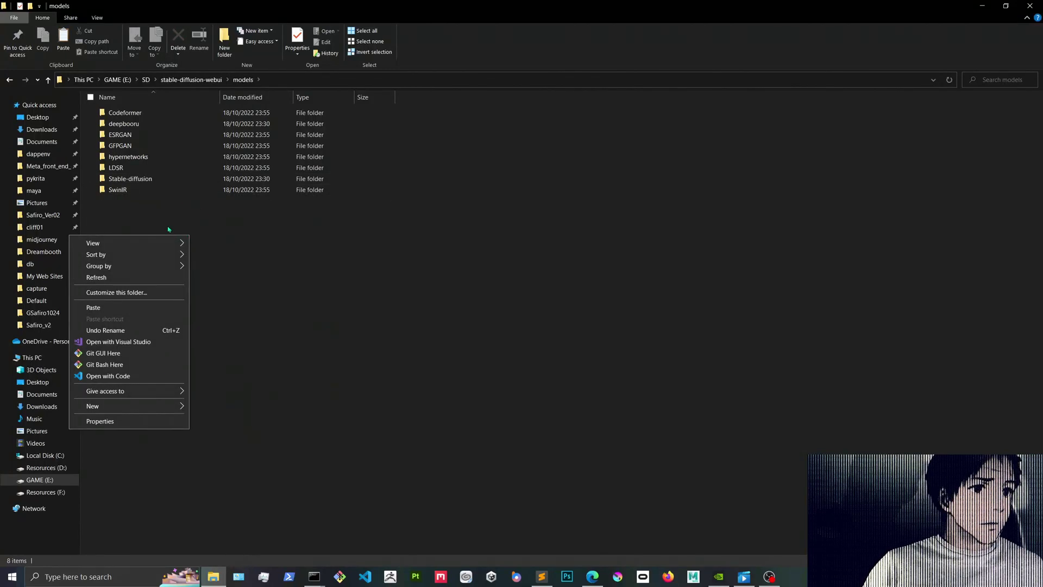
double_click(156, 180)
right_click(156, 180)
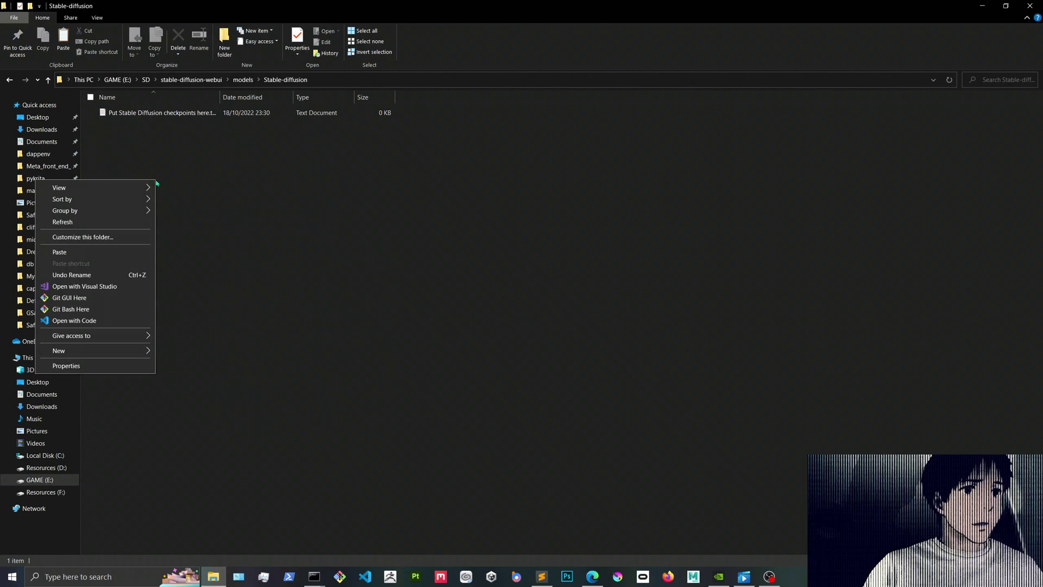
click(80, 253)
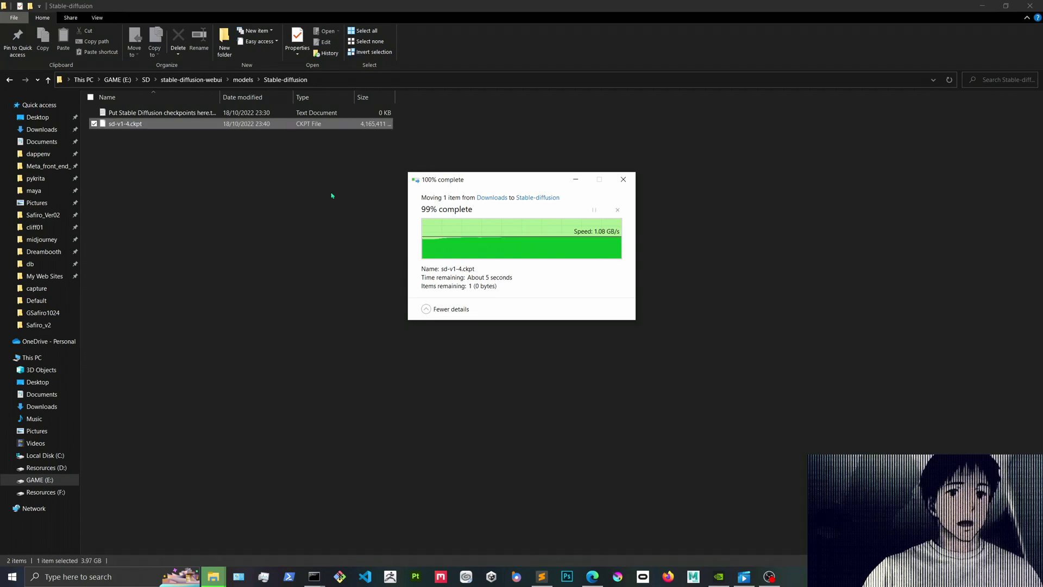
Step: Rename the checkpoint file to model.ckpt
right_click(121, 124)
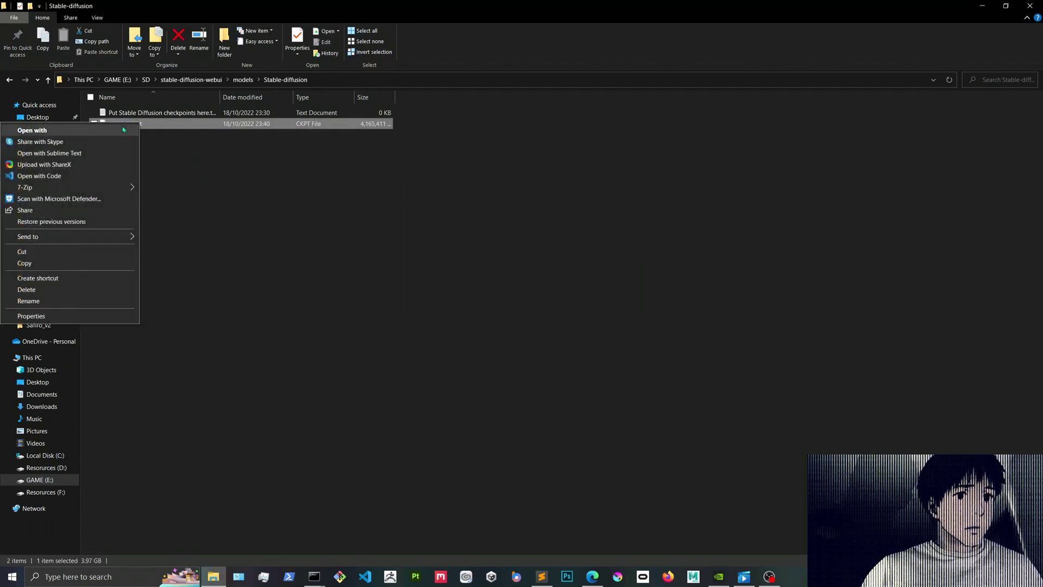
click(38, 302)
text(mp.ckpt)
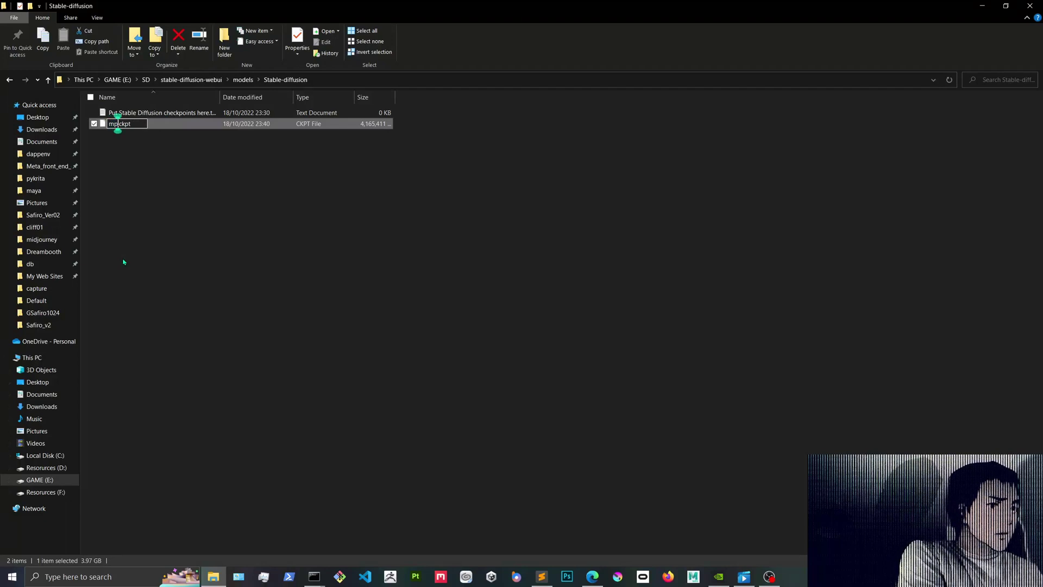
key(BackSpace)
text(ode)
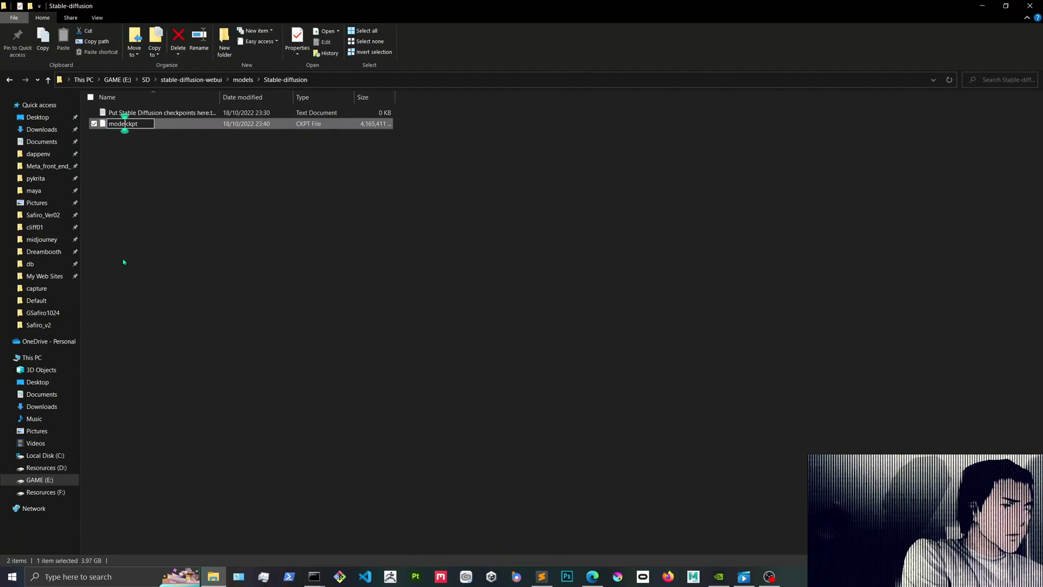
text(l)
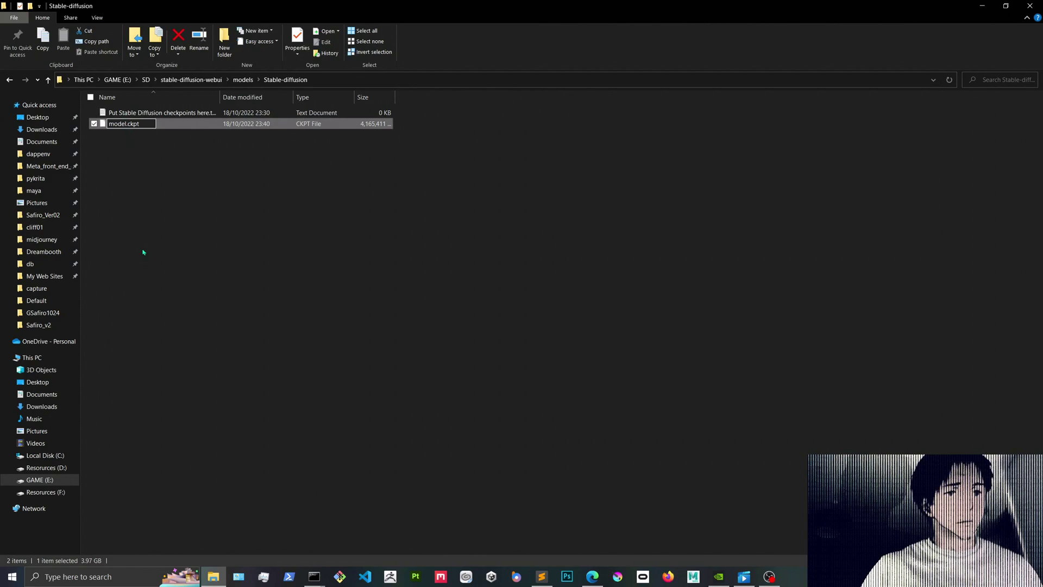
click(143, 252)
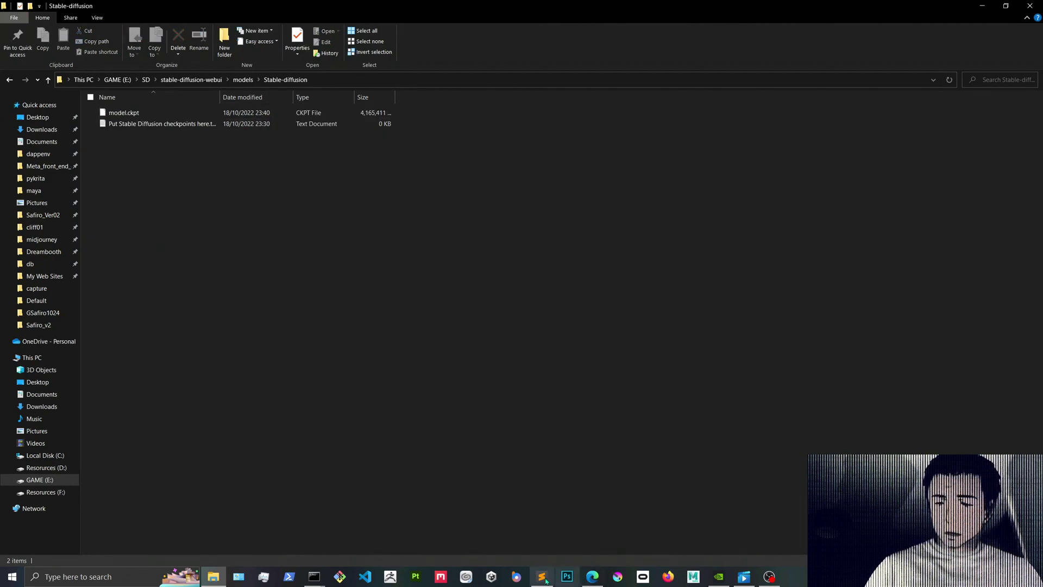
Step: Close the launcher window that reported no checkpoint was found
click(314, 576)
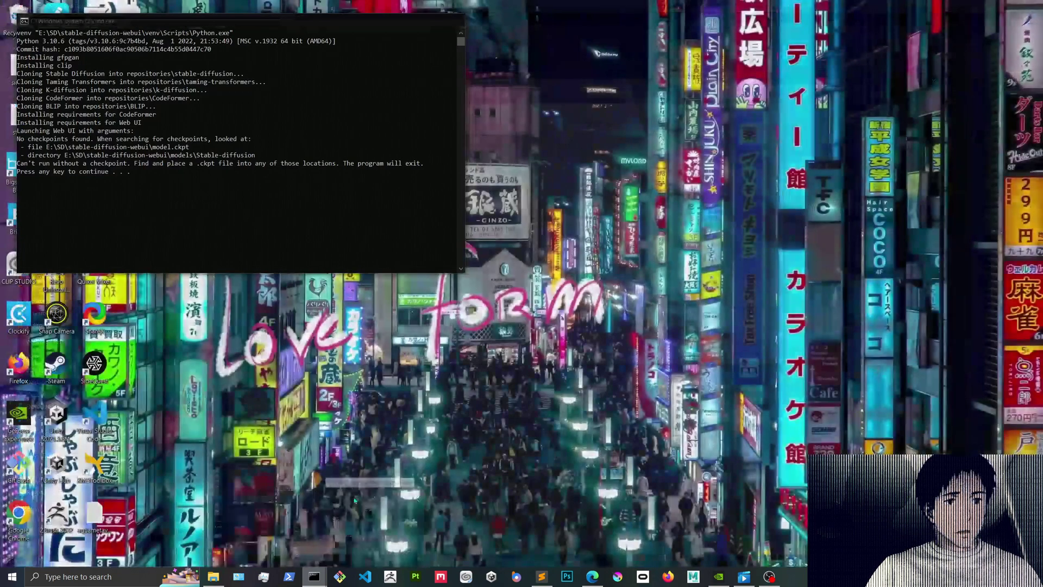
click(367, 521)
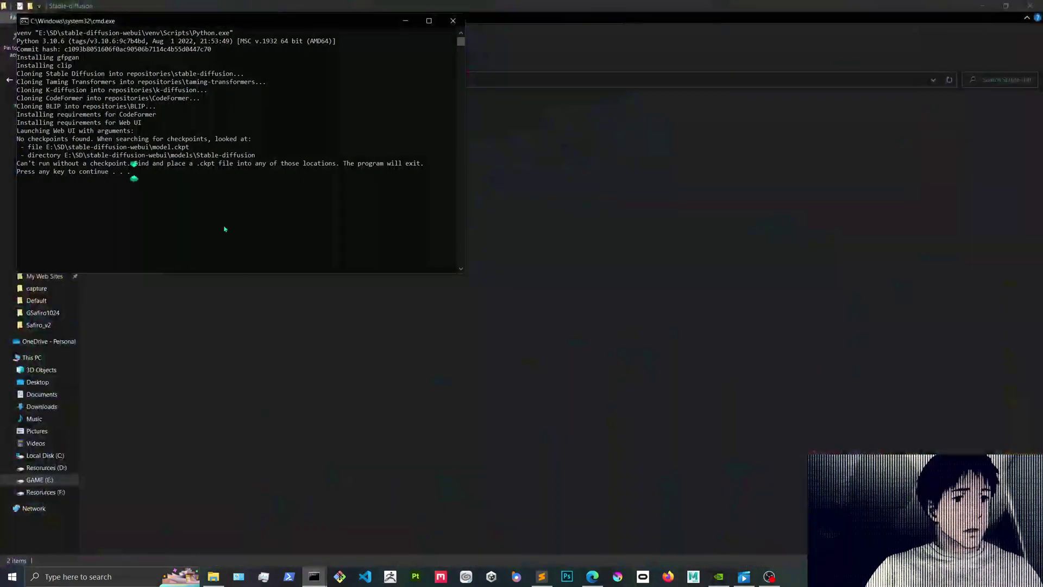
key(Return)
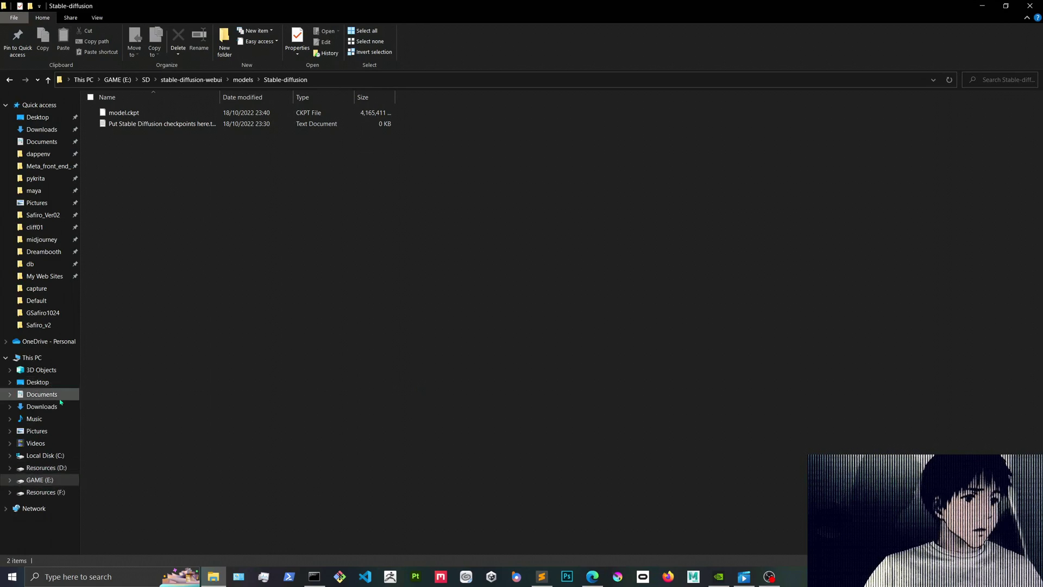
Step: Open Downloads and scroll down to the GFPGANv1.4.pth file
click(42, 129)
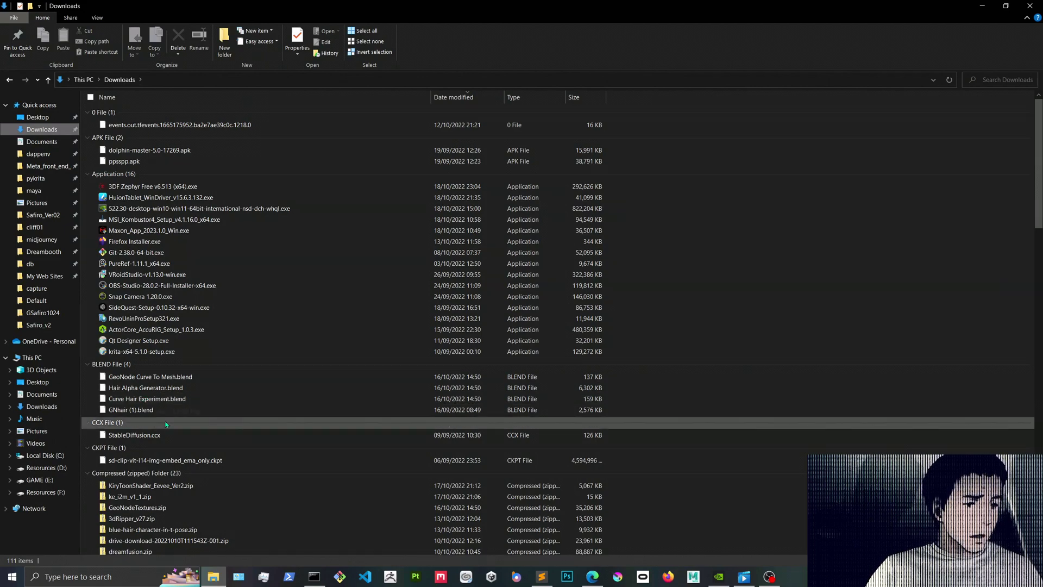
scroll(167, 423, down, 5)
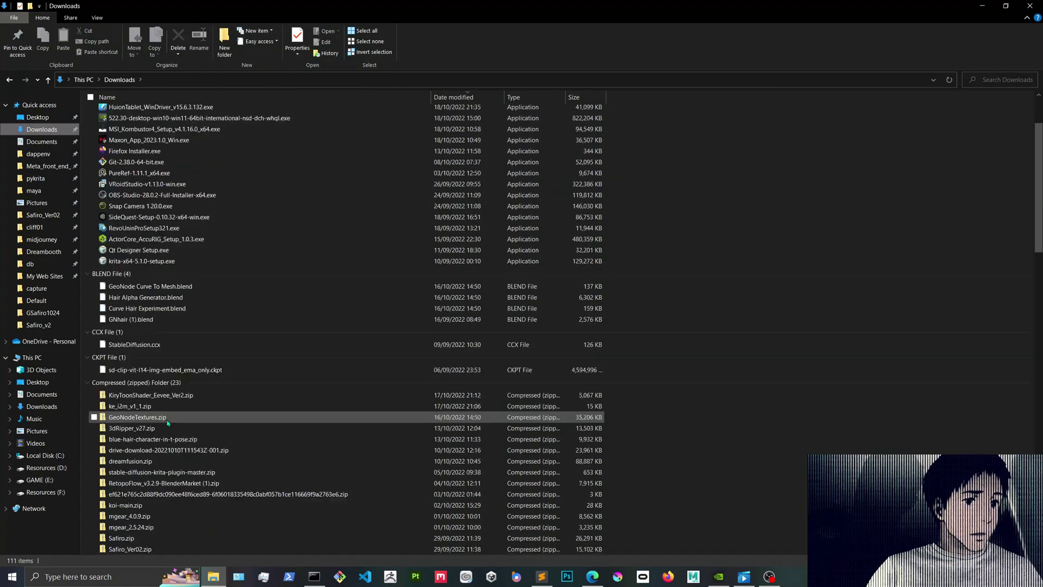
scroll(168, 423, down, 5)
scroll(167, 421, down, 5)
scroll(167, 418, down, 5)
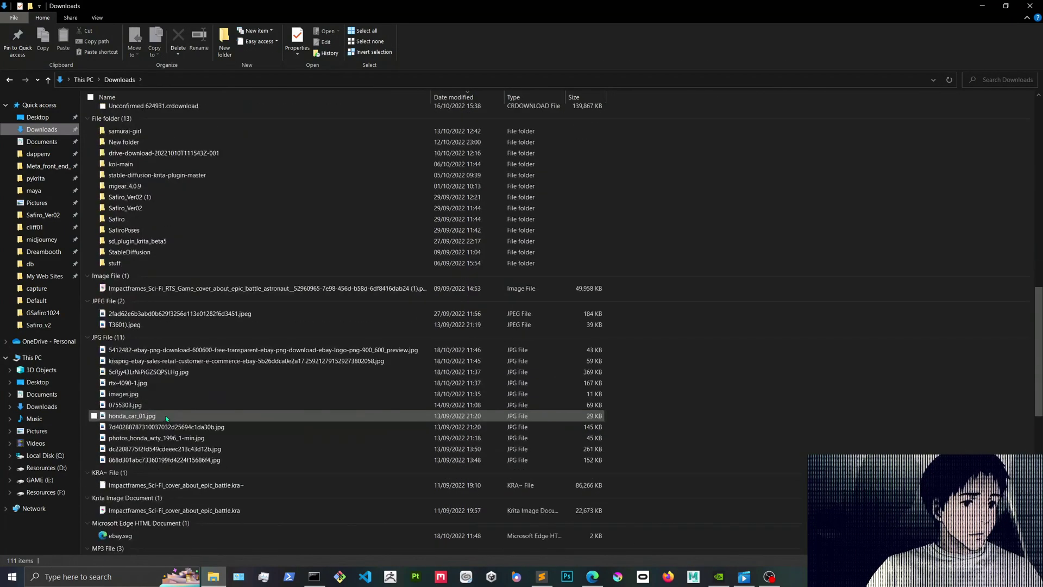
scroll(166, 418, down, 5)
scroll(167, 418, down, 3)
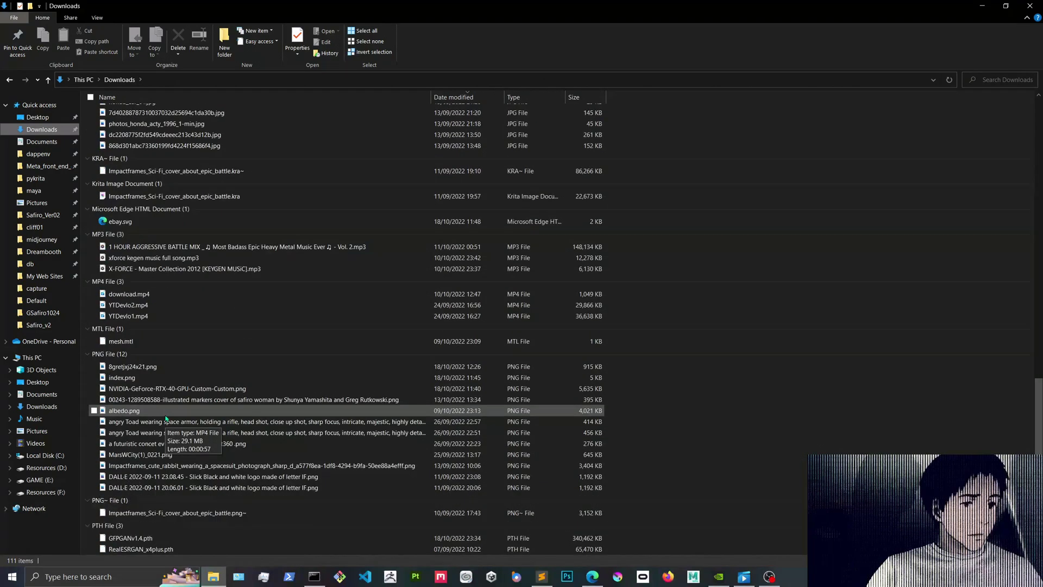
scroll(167, 418, down, 2)
scroll(167, 418, down, 1)
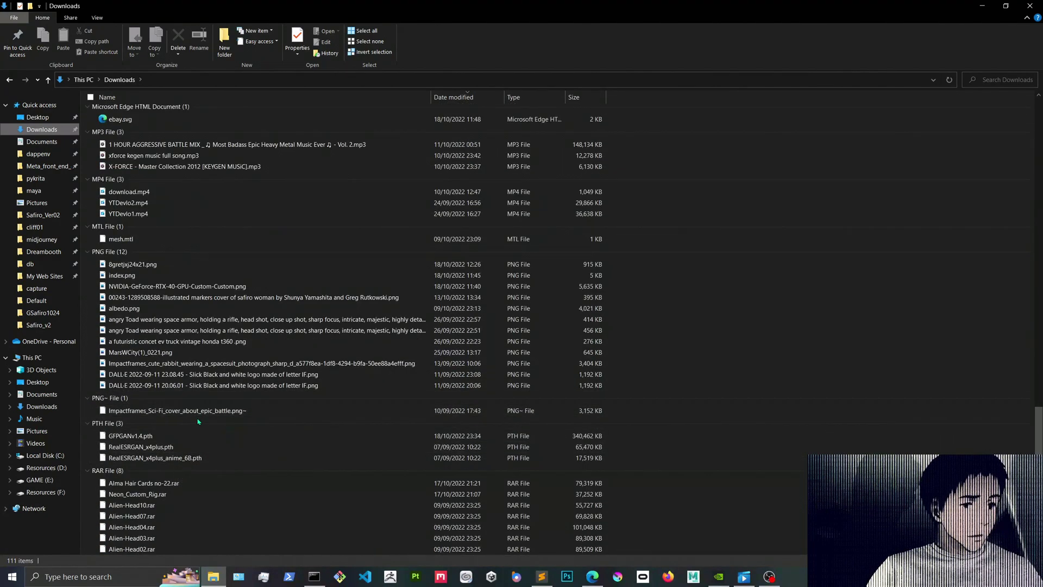
Step: Cut GFPGANv1.4.pth and switch to the GAME (E:) drive
click(164, 437)
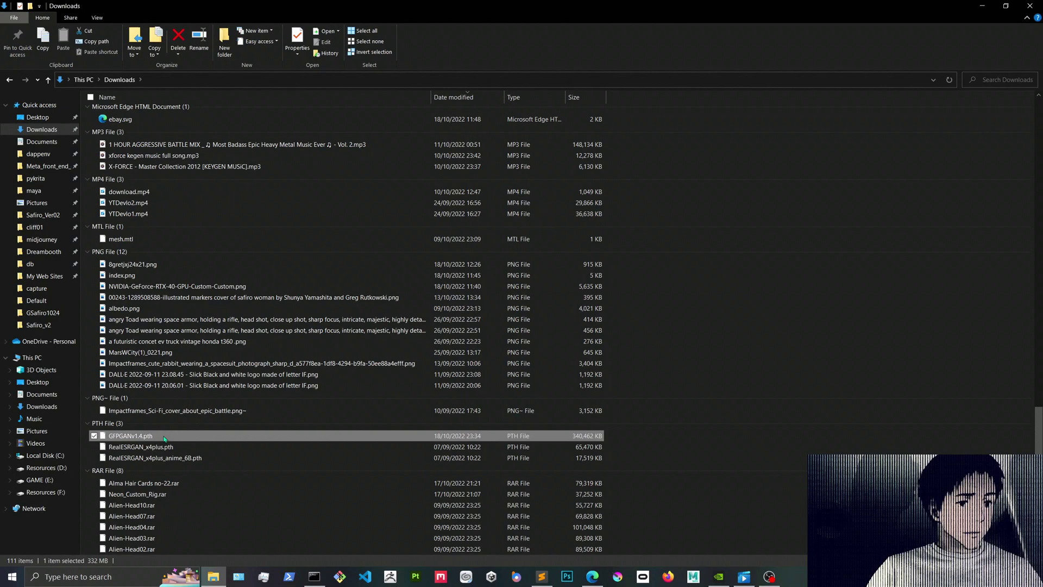
right_click(164, 436)
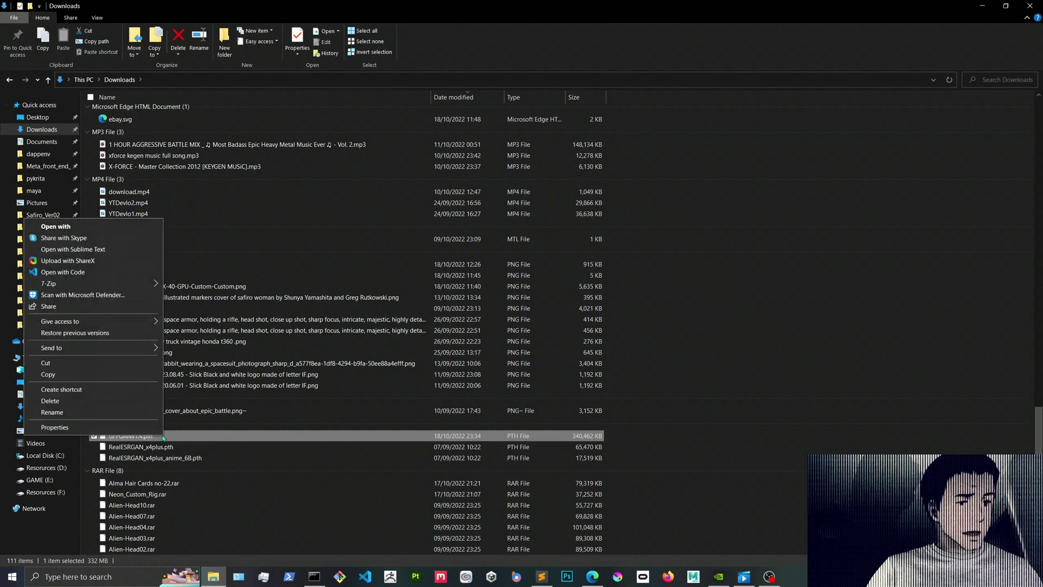
click(71, 365)
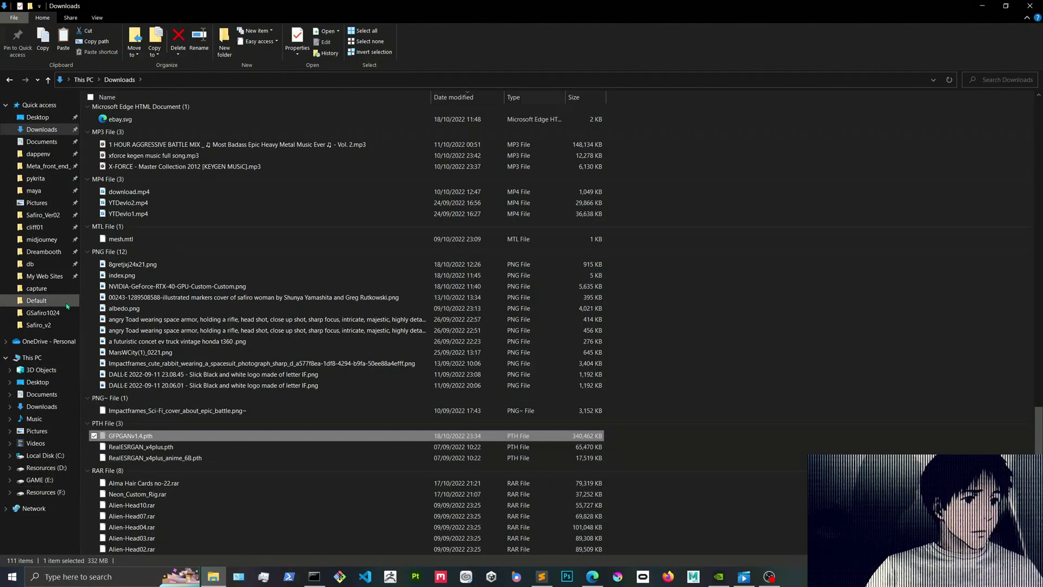
click(42, 481)
Step: Paste GFPGANv1.4.pth into E:\SD\stable-diffusion-webui\models\GFPGAN
click(140, 322)
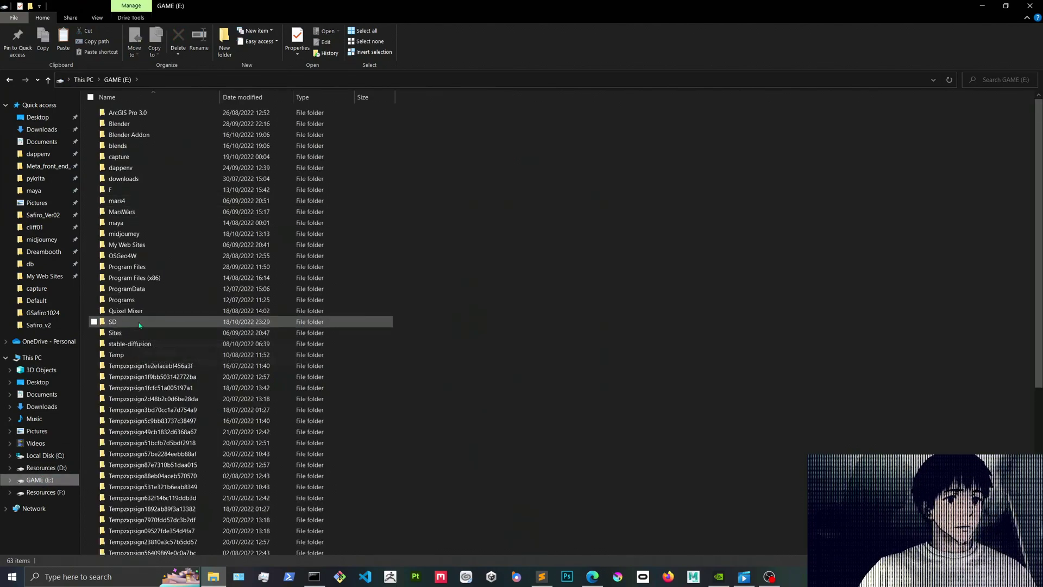
double_click(136, 114)
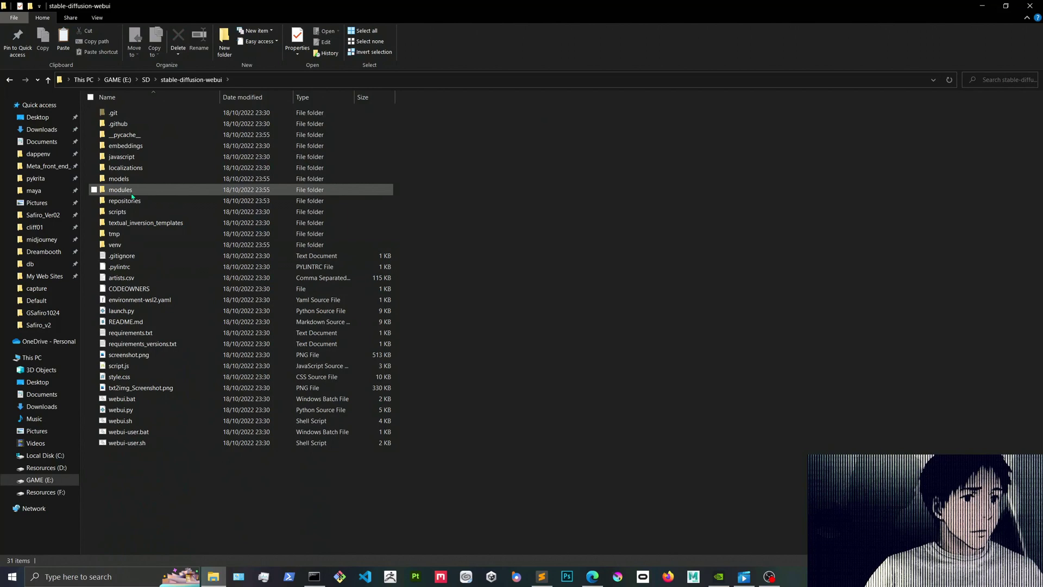
double_click(120, 189)
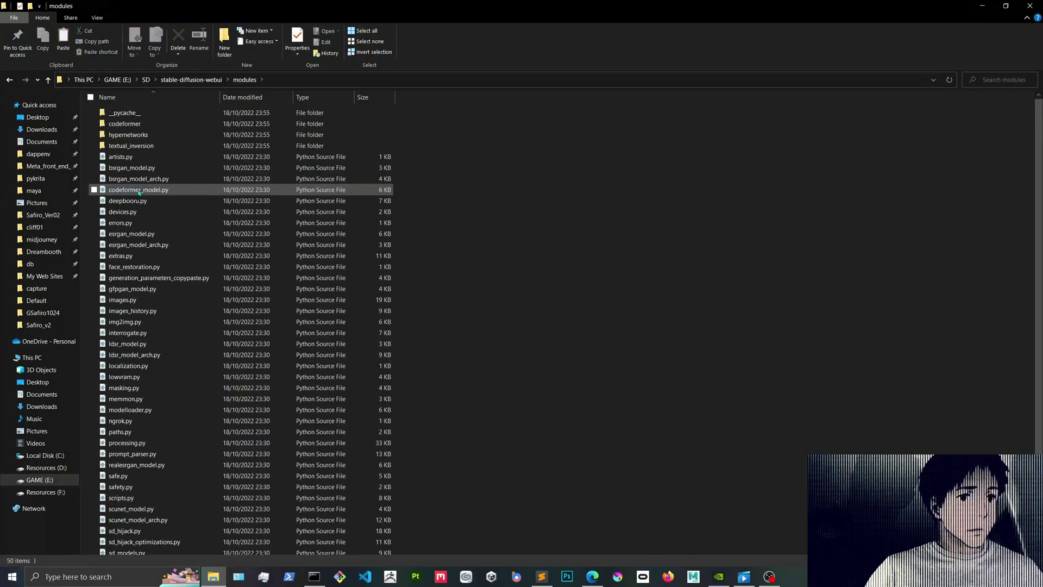
click(207, 79)
double_click(135, 179)
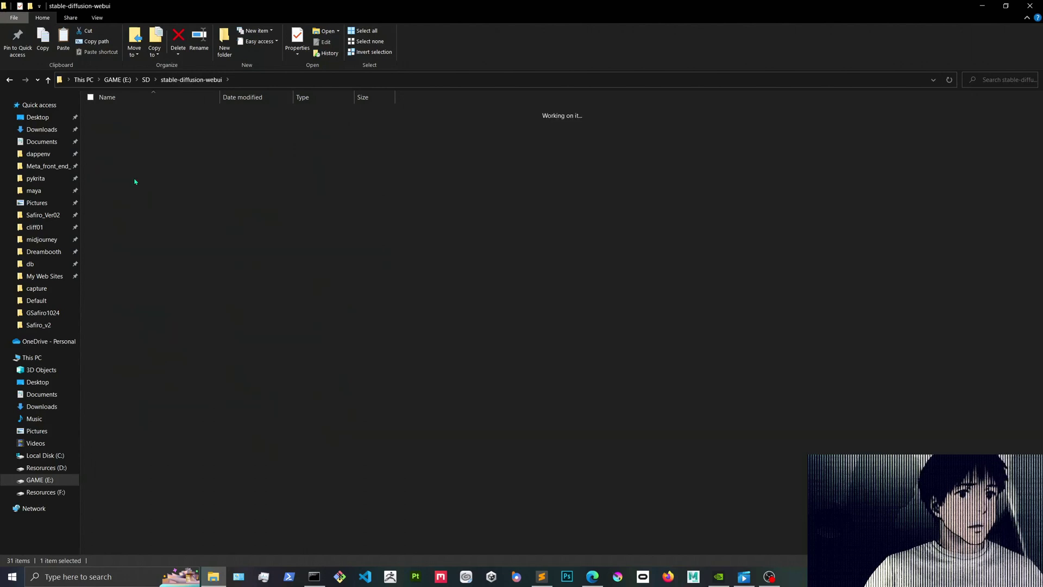
double_click(136, 147)
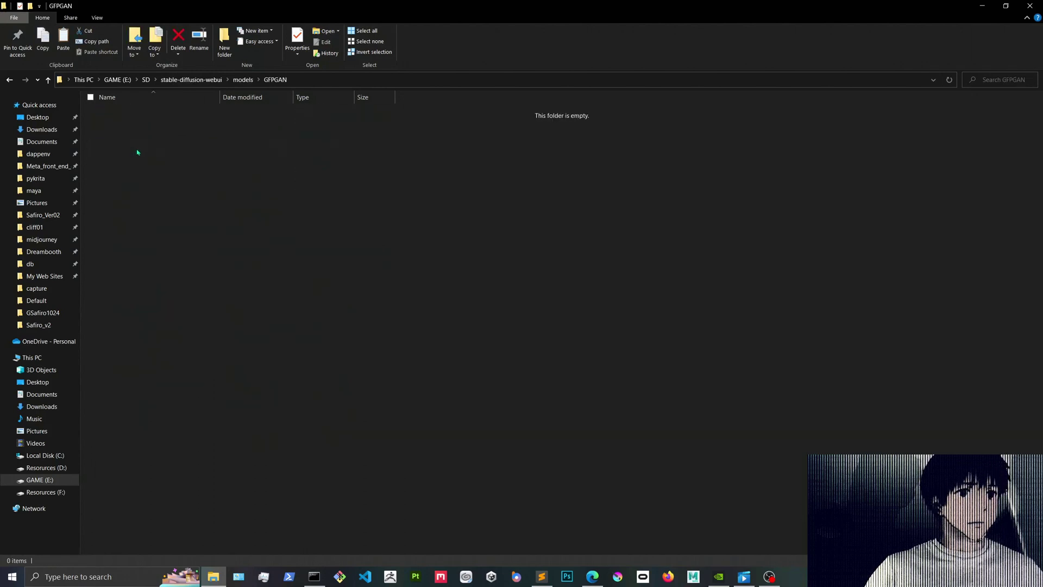
right_click(232, 249)
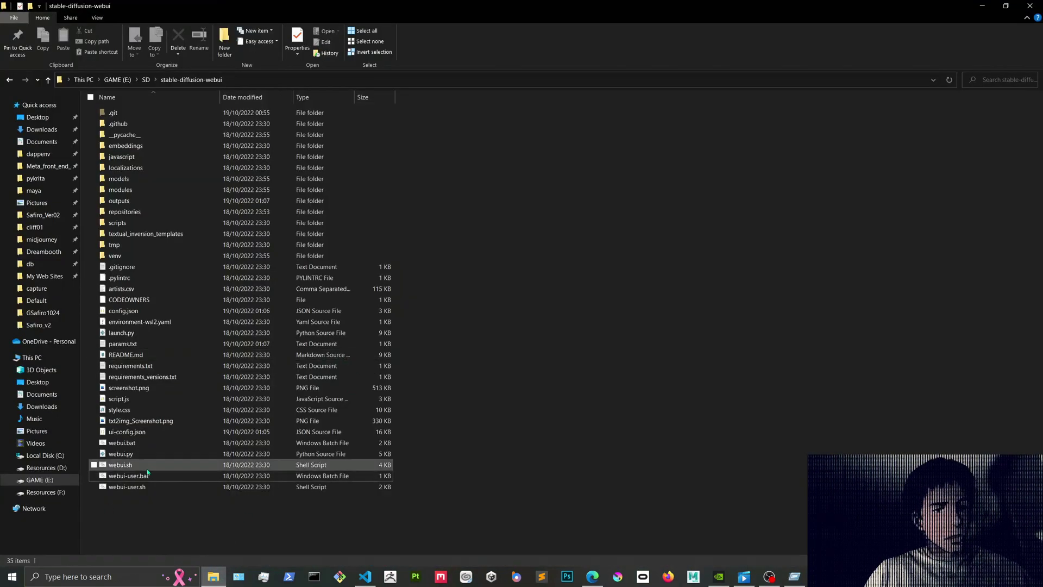
double_click(144, 476)
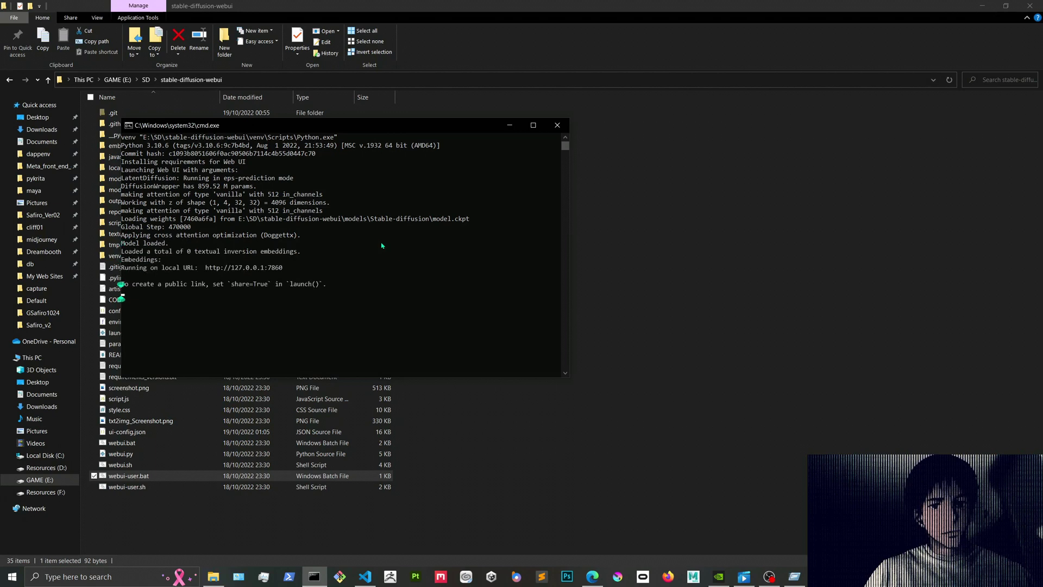
drag(286, 268, 200, 272)
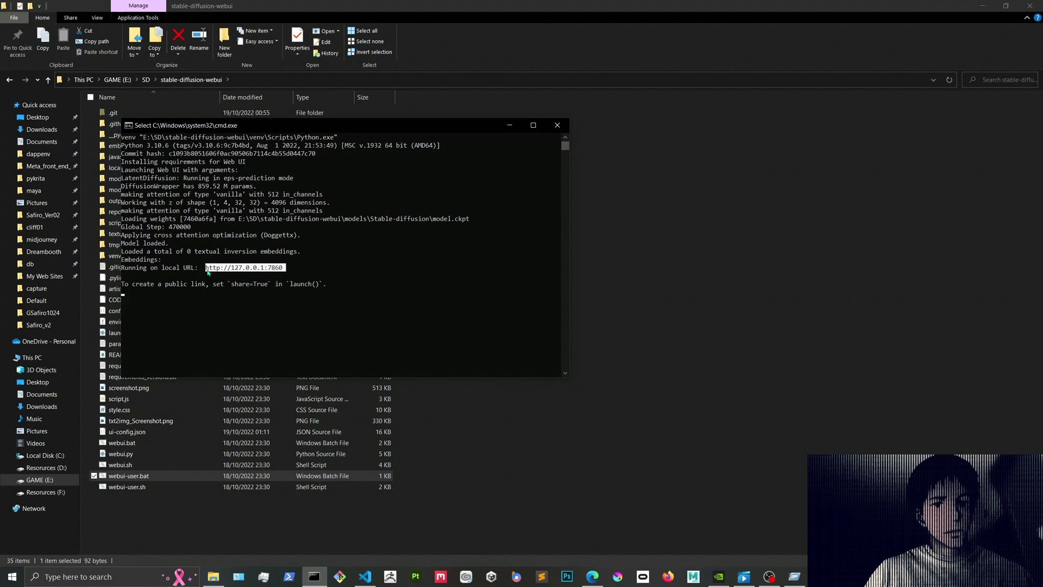
key(ctrl+c)
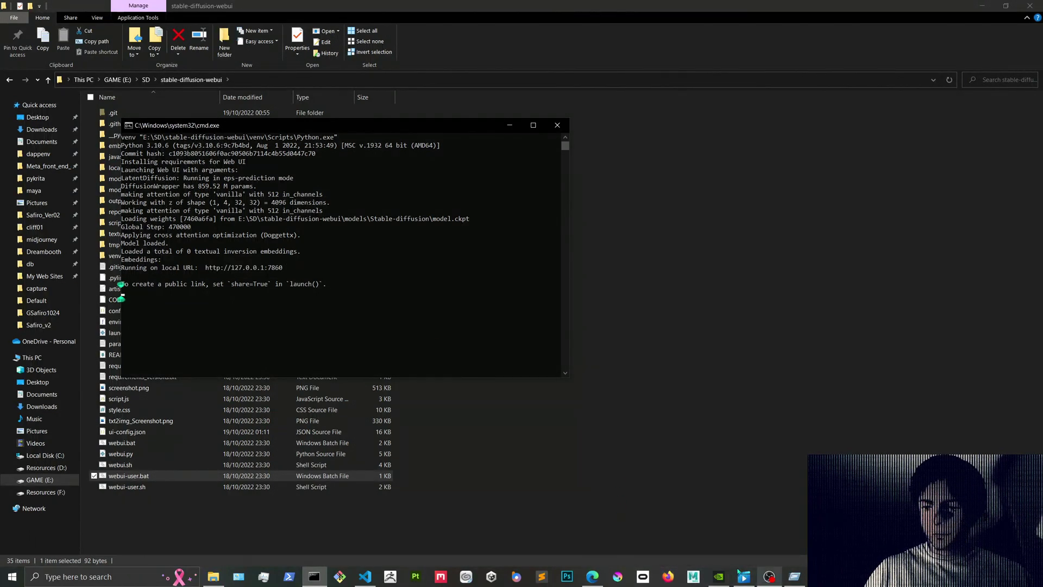
Step: Load 127.0.0.1:7860 in a new Edge tab and begin typing the puppy dog prompt
click(592, 576)
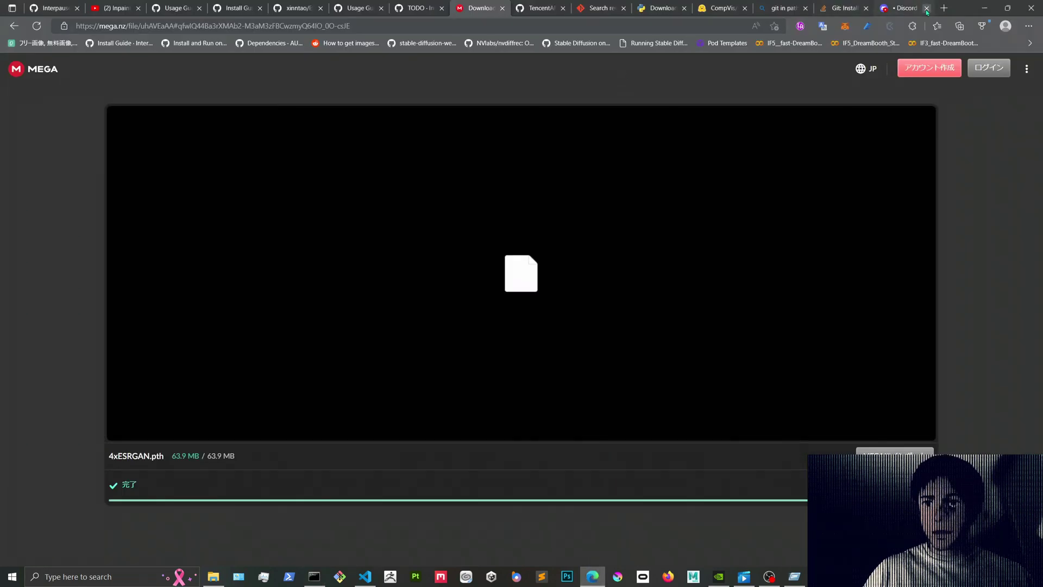
click(943, 8)
click(388, 26)
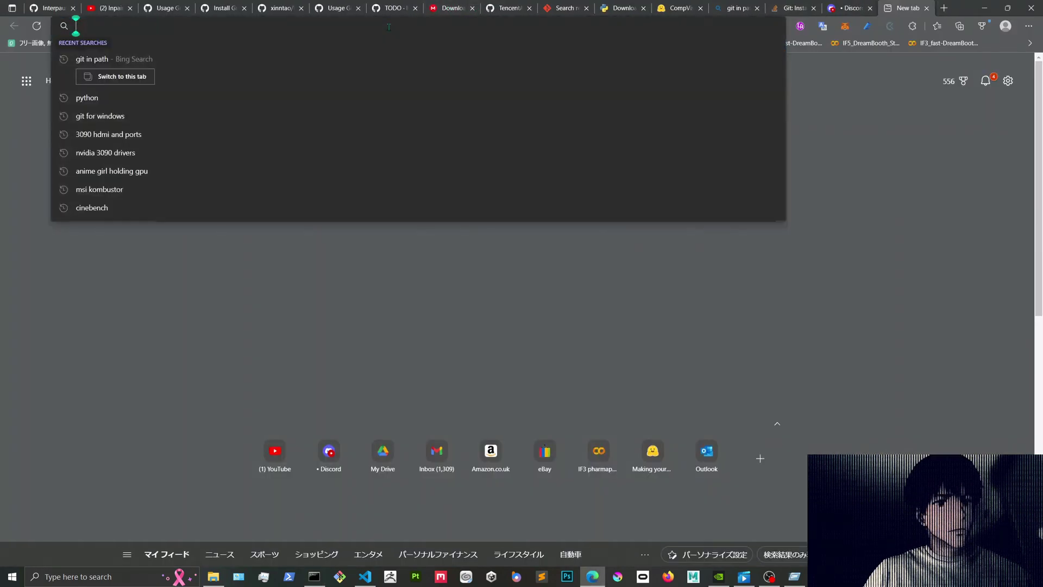
key(ctrl+v)
key(Return)
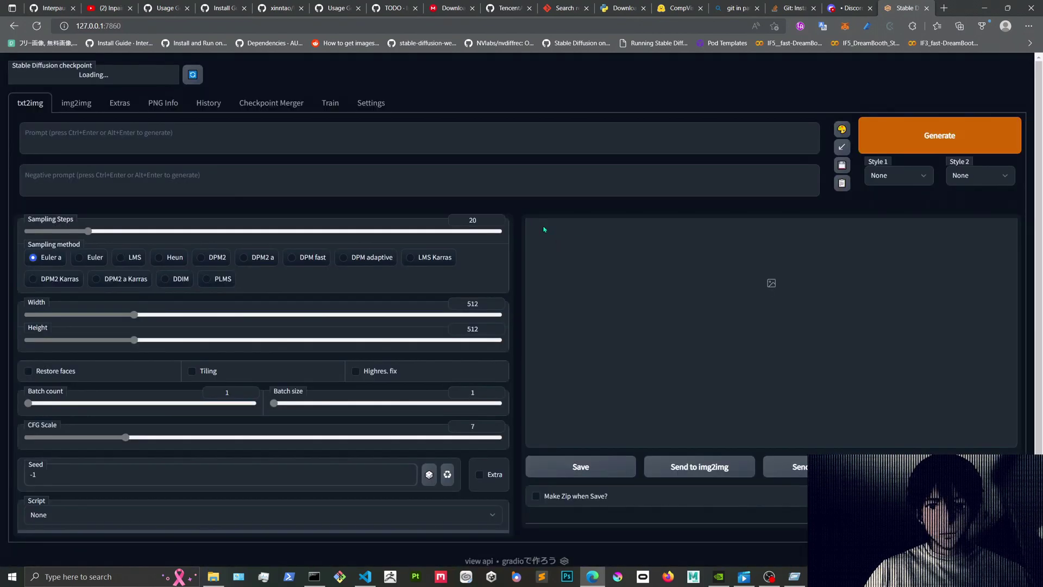
click(152, 132)
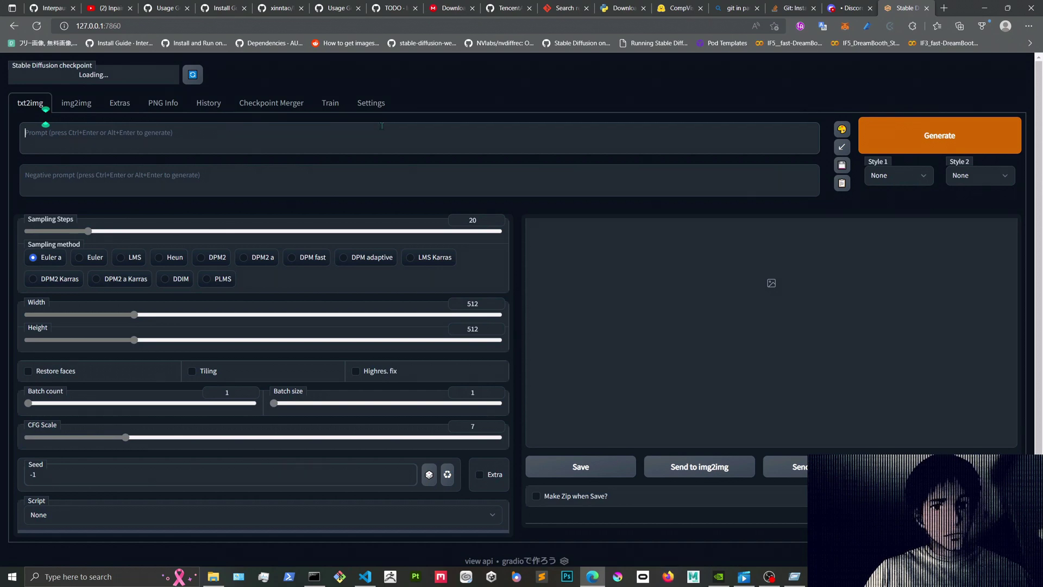
text(a)
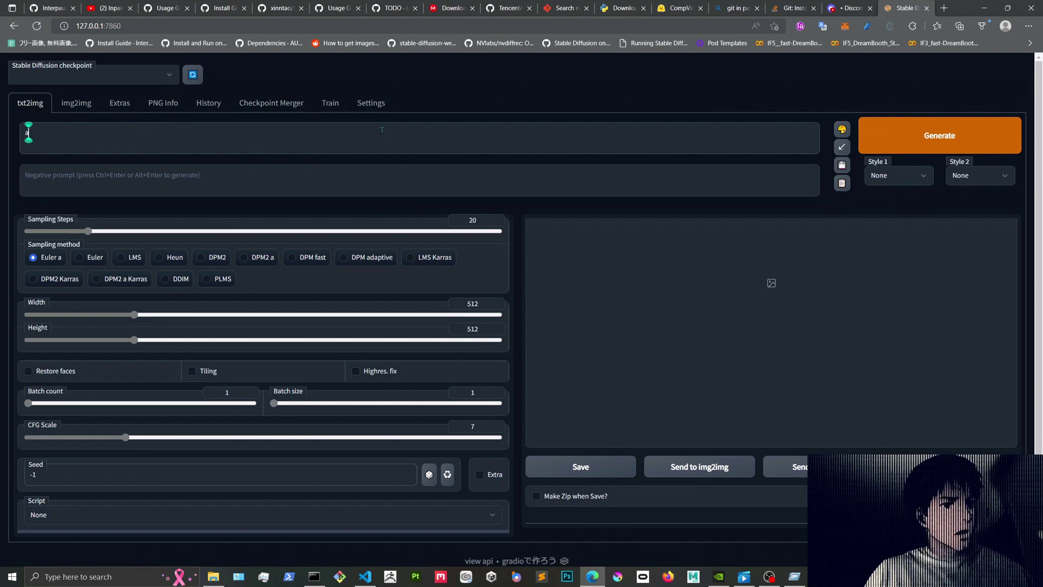
text( pp)
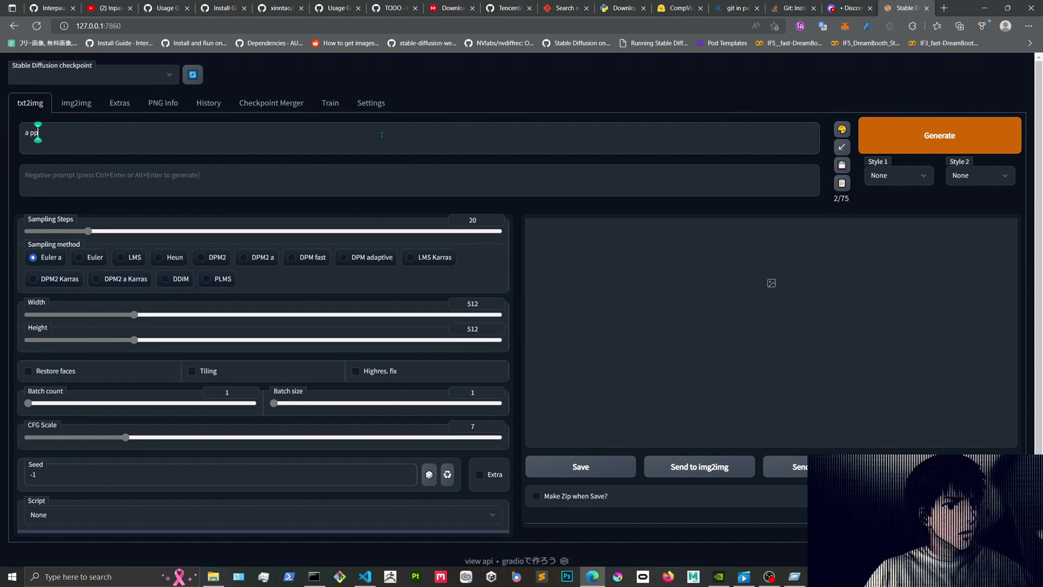
key(BackSpace)
text(uppy dog, Shintaro Kago)
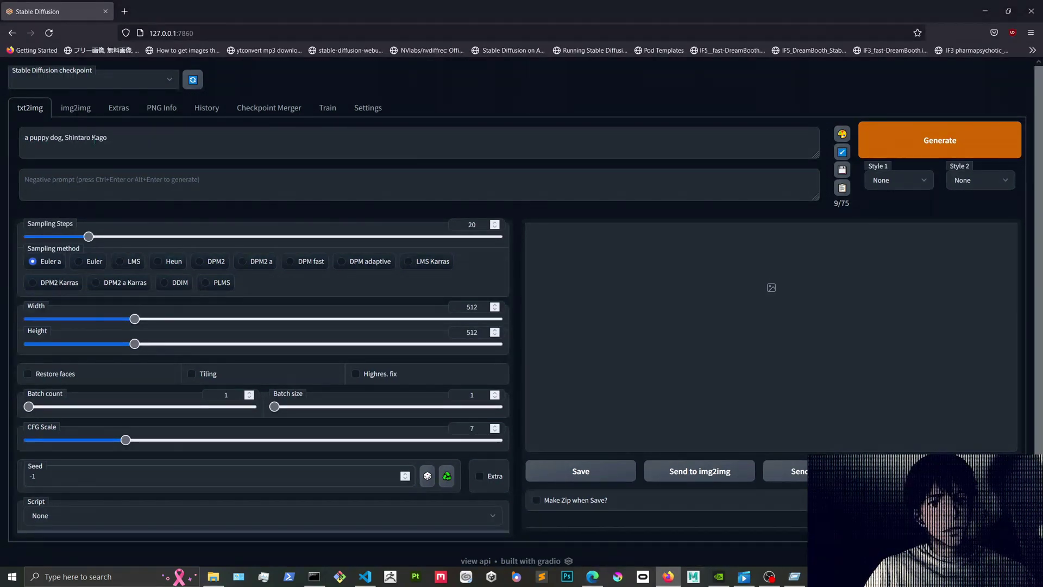
Step: Generate the girl-holding-a-puppy manga image, save it, and view it fullscreen
click(926, 146)
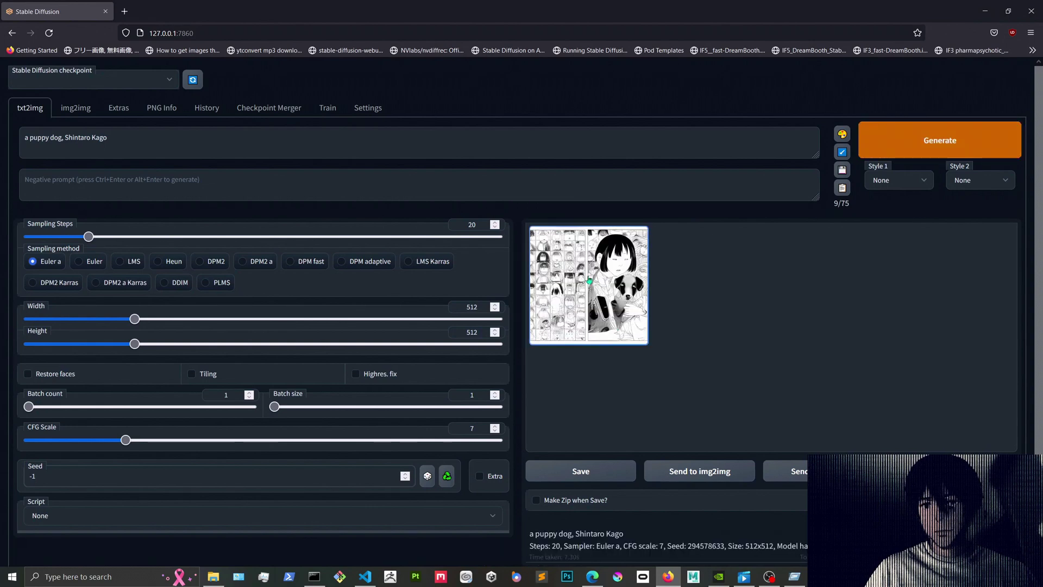
click(589, 281)
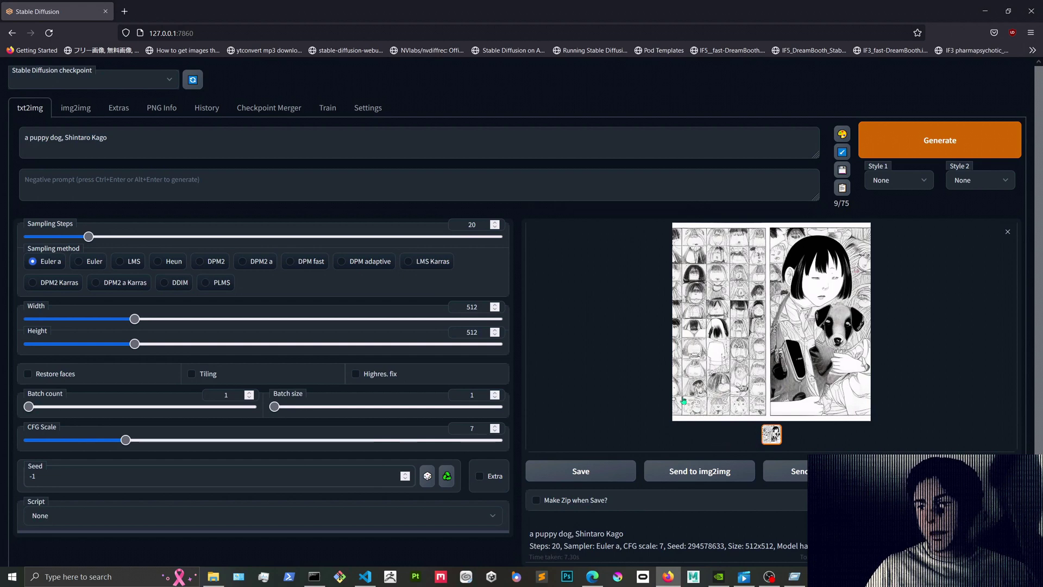
click(595, 474)
click(721, 303)
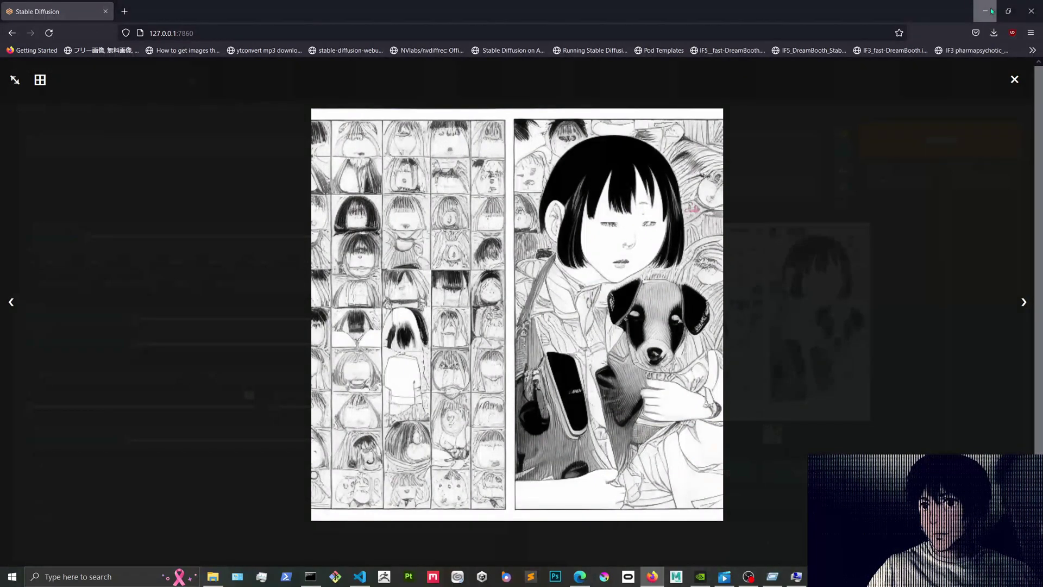
Step: Minimize Edge, close ShareX, and return to the stable-diffusion-webui models folder
click(984, 11)
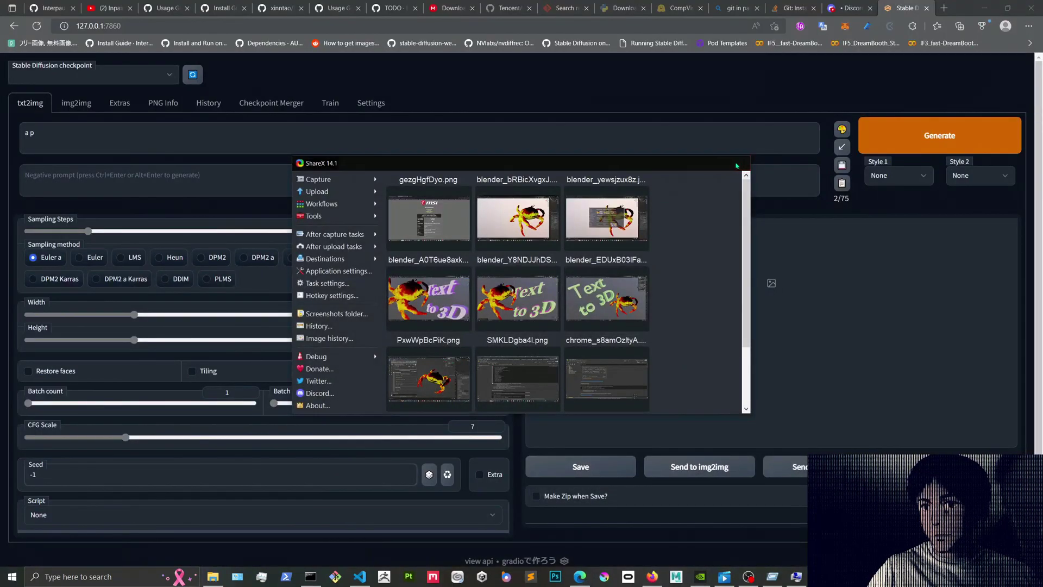
click(738, 163)
key(alt+Tab)
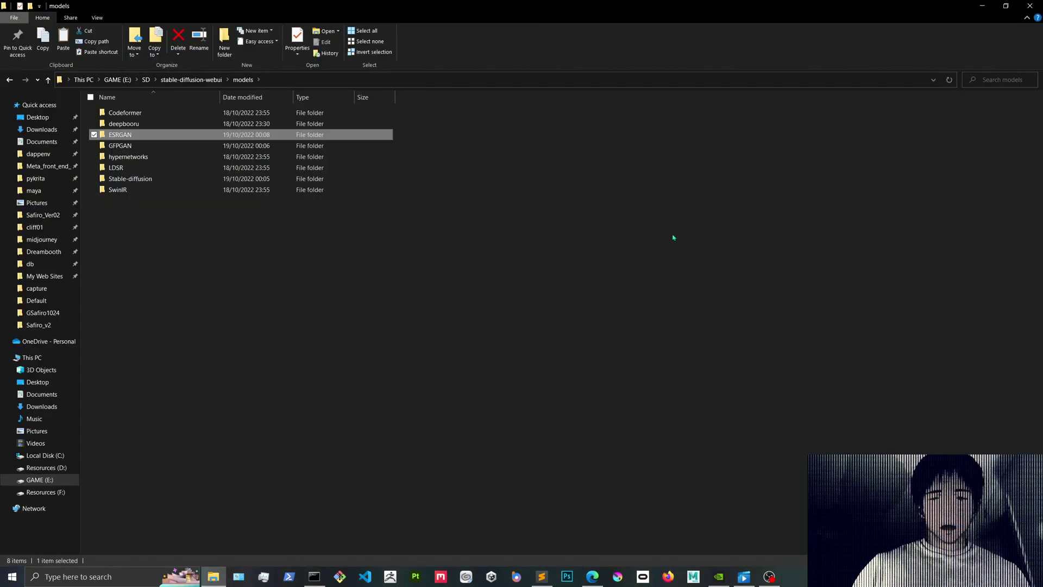